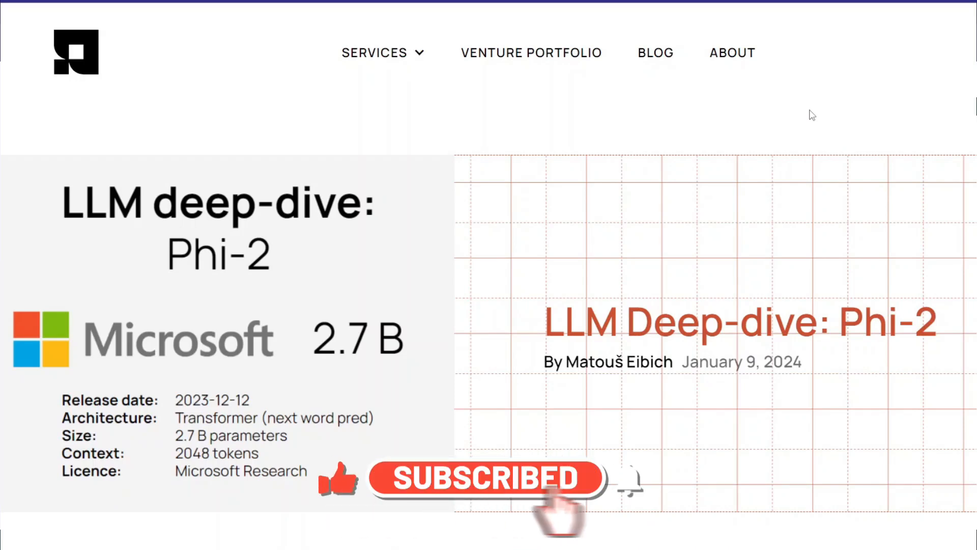
scroll(811, 115, "down", 3)
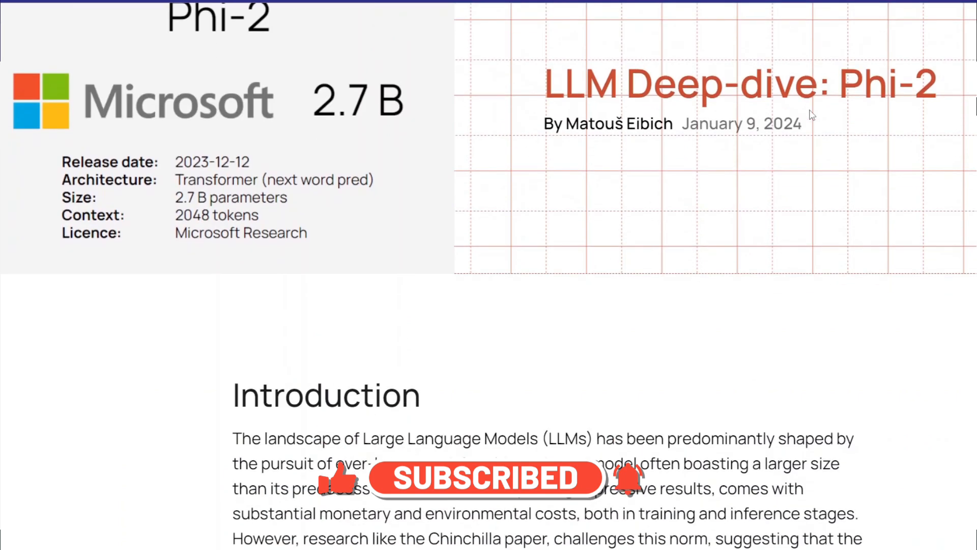
scroll(811, 115, "down", 2)
scroll(812, 114, "down", 2)
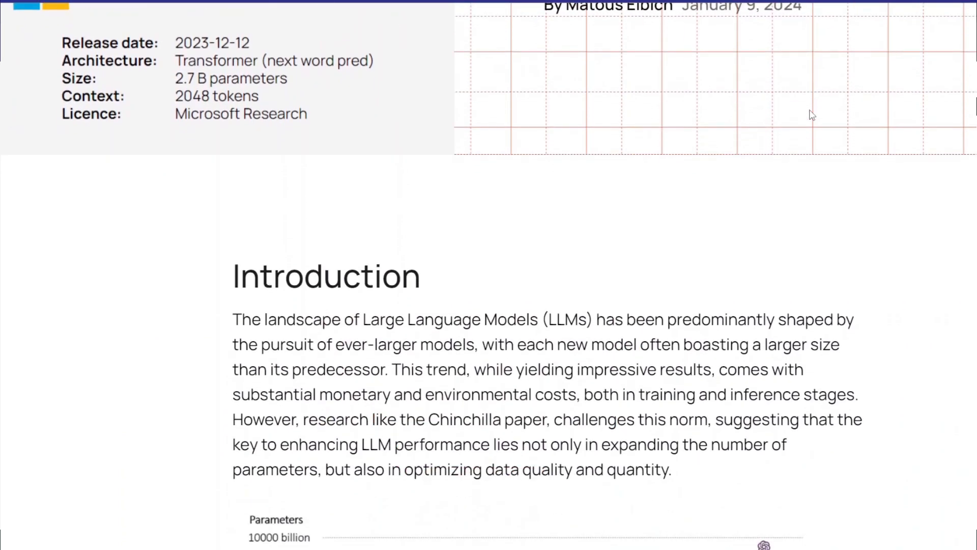
scroll(812, 115, "down", 2)
scroll(811, 115, "down", 2)
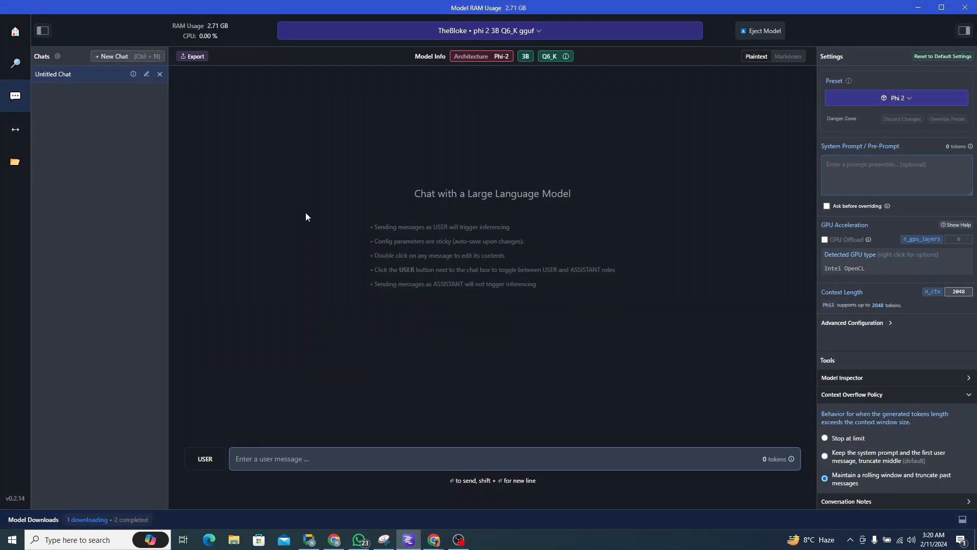
- Review the Phi 2 card on the home page: its name, Microsoft Research author and 3B size
left_click(15, 32)
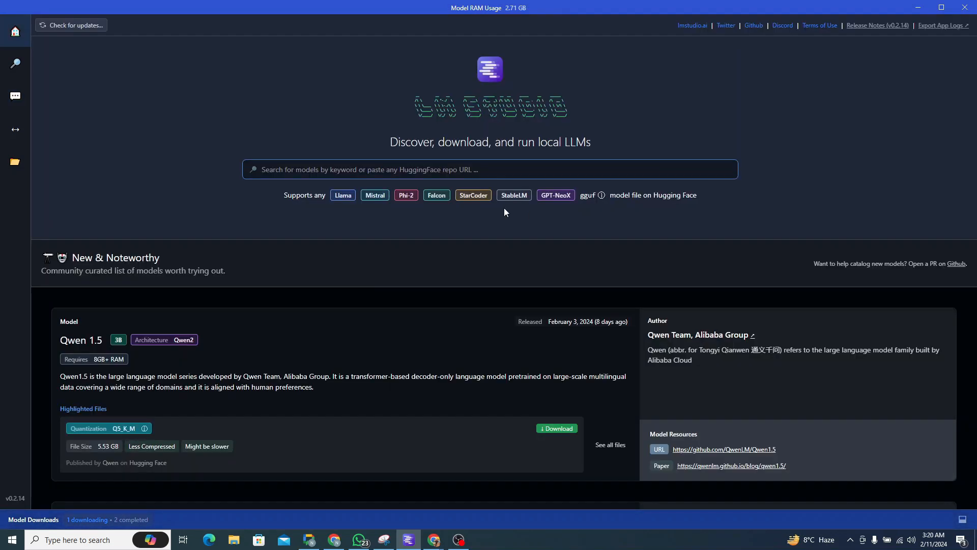
scroll(479, 207, "down", 3)
scroll(479, 206, "down", 3)
left_click_drag(60, 330, 91, 330)
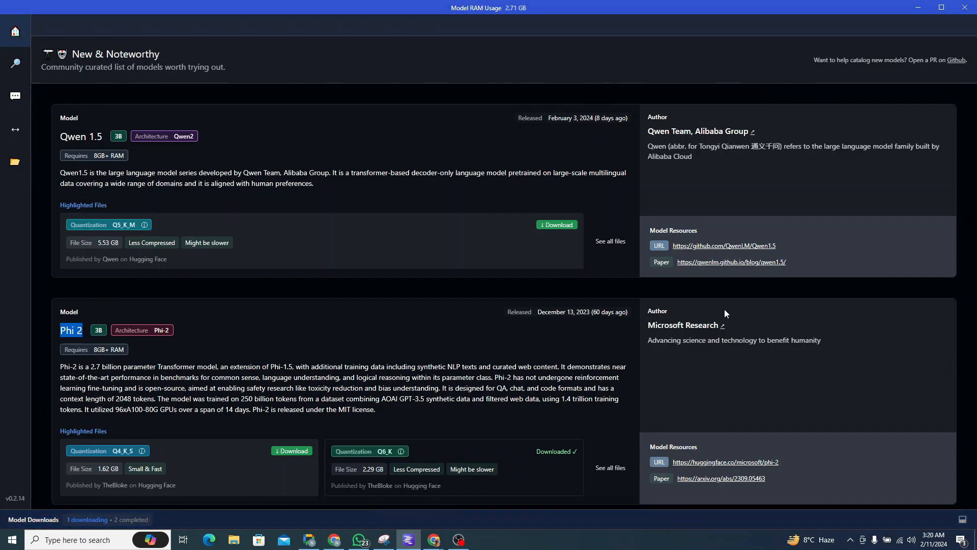
left_click_drag(727, 324, 649, 322)
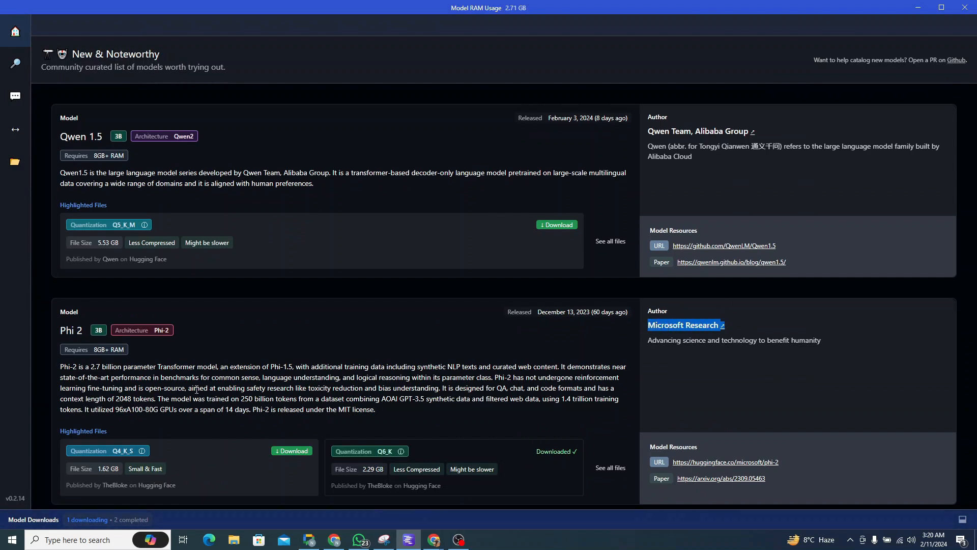
scroll(169, 384, "down", 1)
left_click_drag(94, 280, 105, 283)
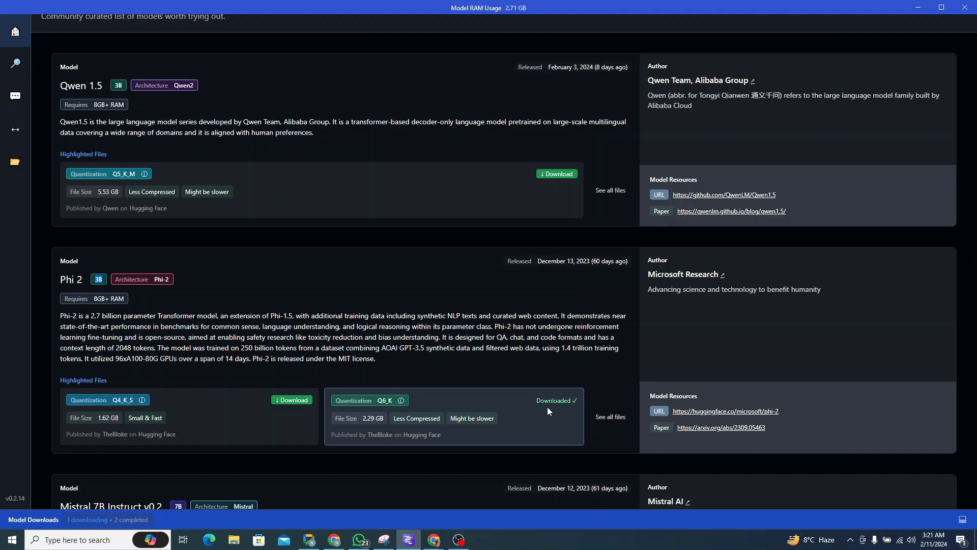
- Return to AI Chat and bring up the model selector to load phi-2 Q6_K
left_click(15, 98)
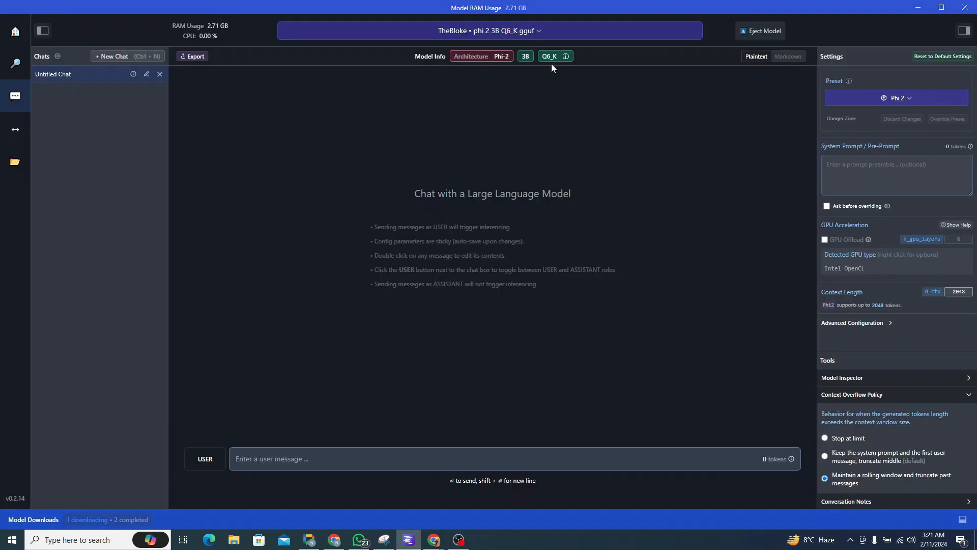
left_click(522, 33)
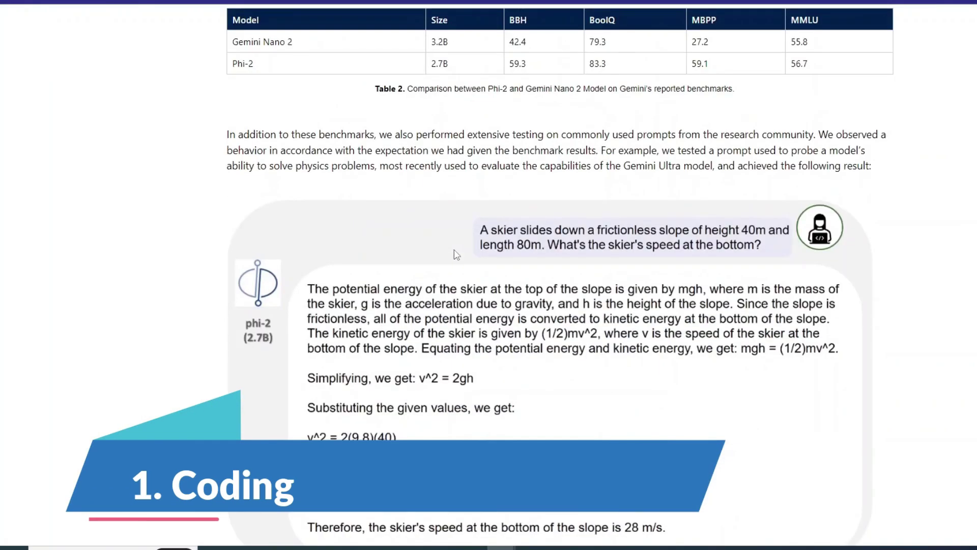
scroll(455, 253, "up", 15)
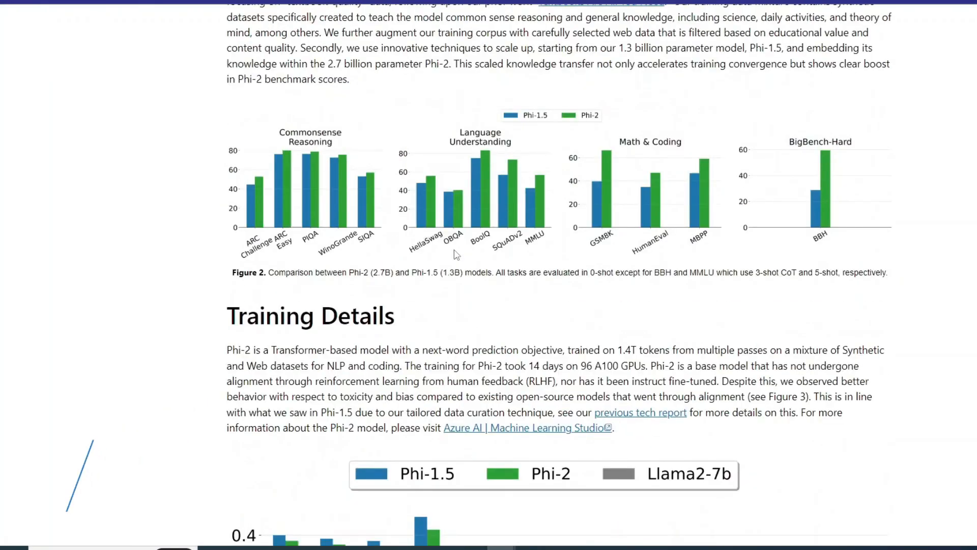
scroll(455, 253, "up", 15)
scroll(456, 253, "down", 1)
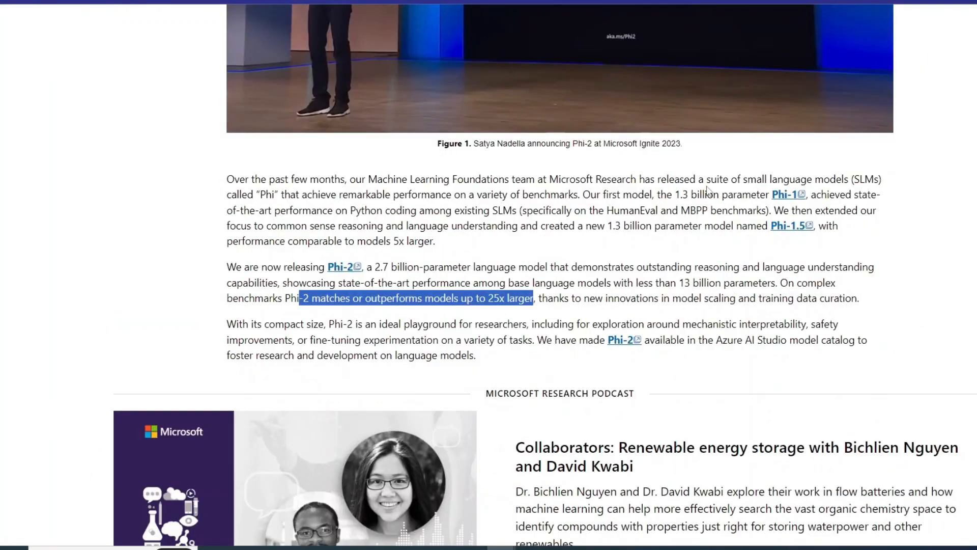
left_click(708, 191)
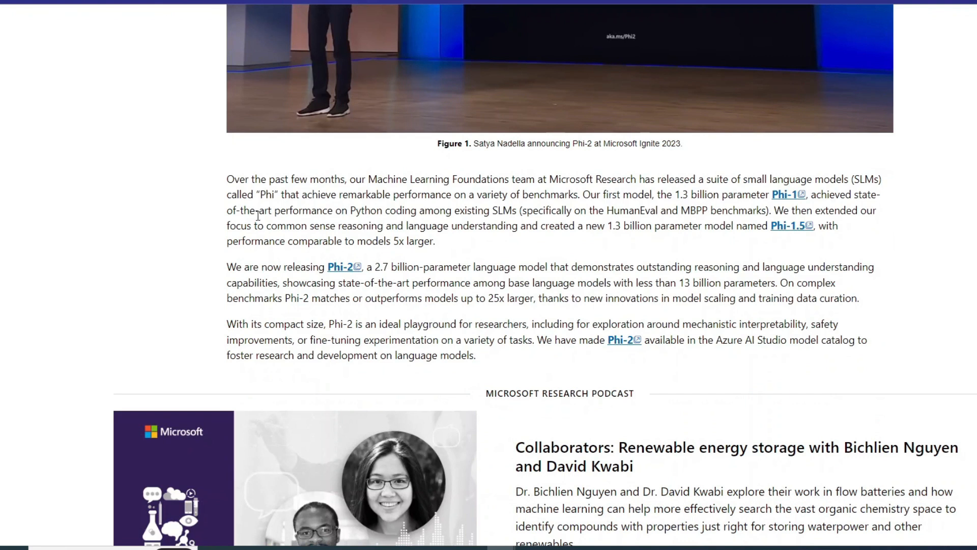
left_click_drag(350, 212, 433, 208)
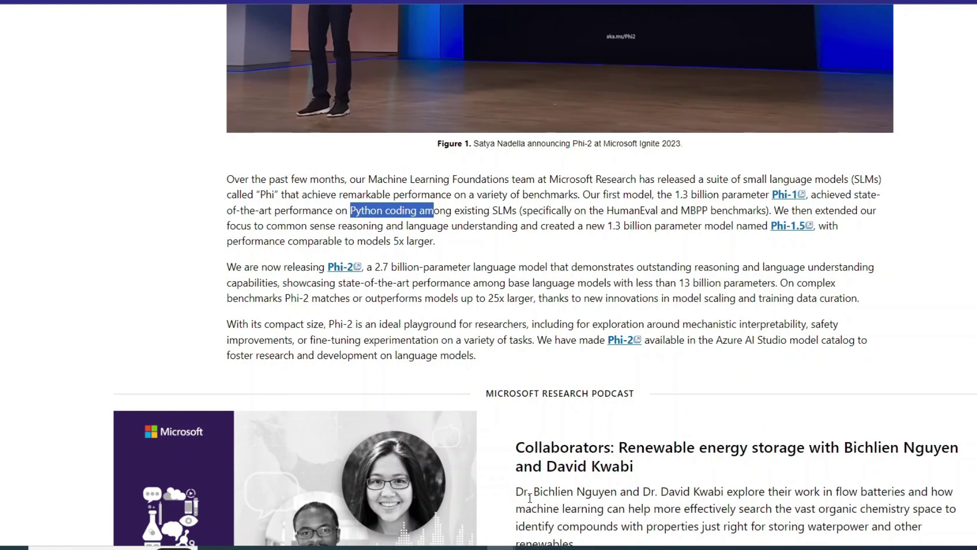
- Switch back to LM Studio and review Phi-2's for-loop answer to the 1–10 prompt
key("alt+Tab")
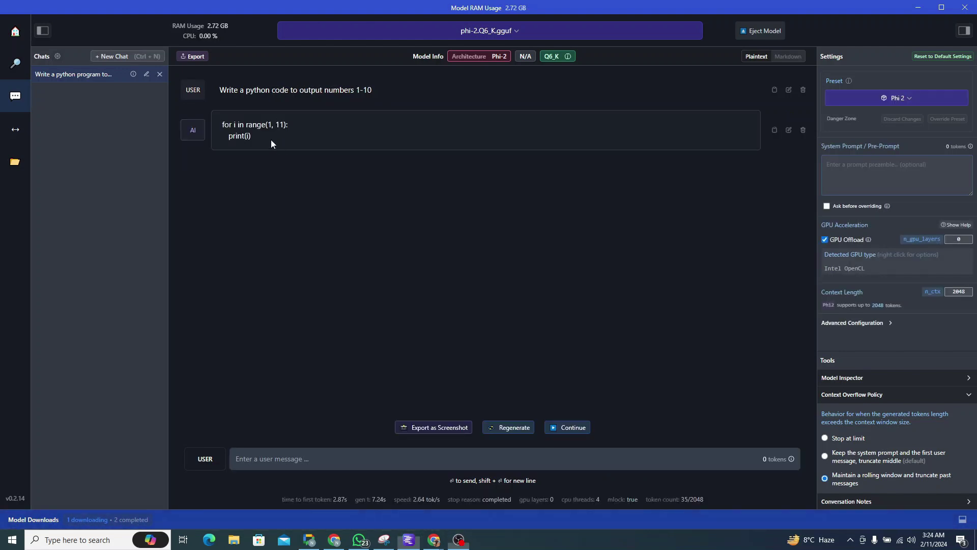
left_click_drag(272, 139, 224, 124)
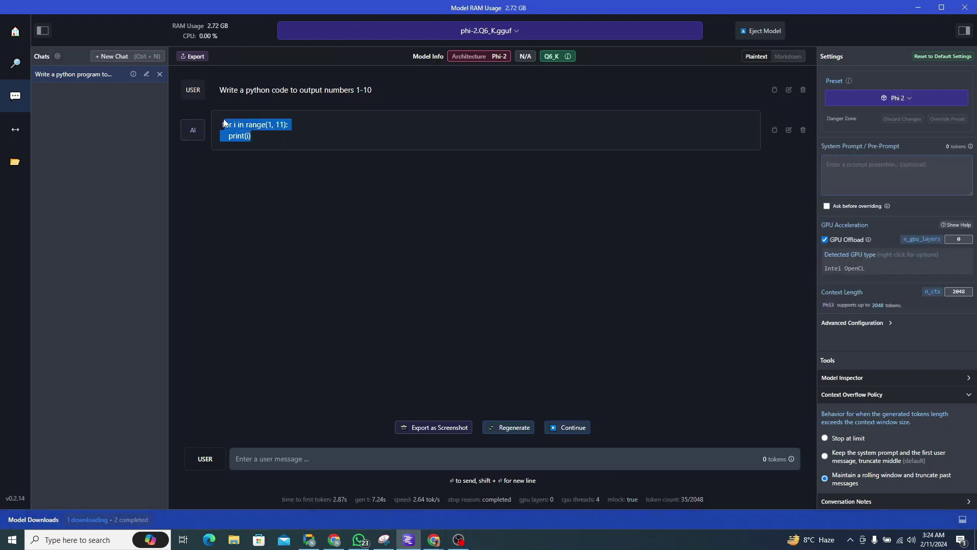
left_click(278, 185)
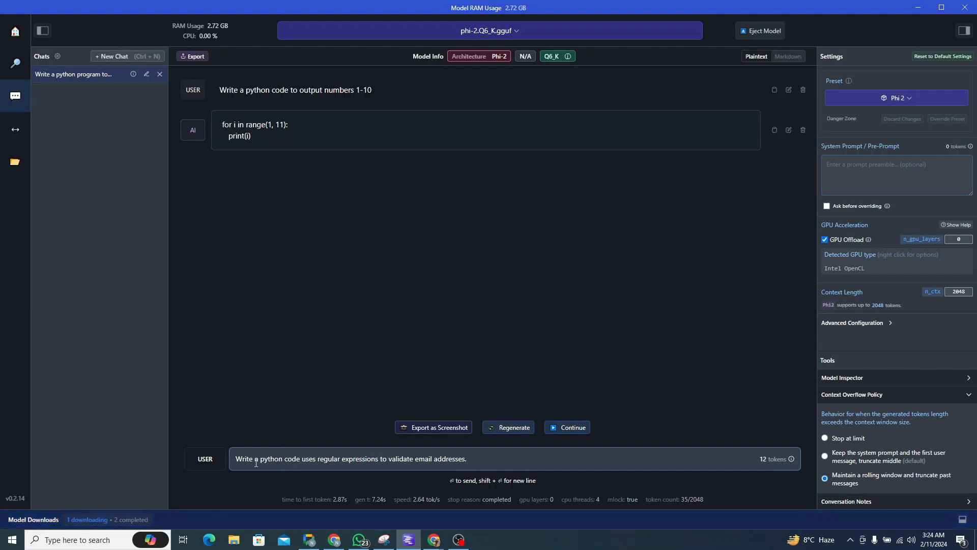
type("that")
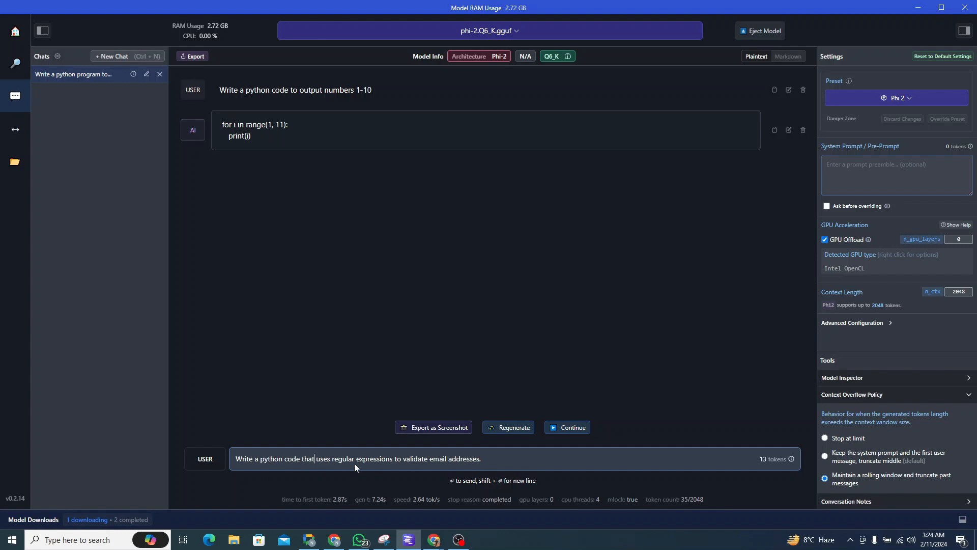
- Review the drafted email-validation prompt wording before sending it
double_click(374, 458)
double_click(415, 458)
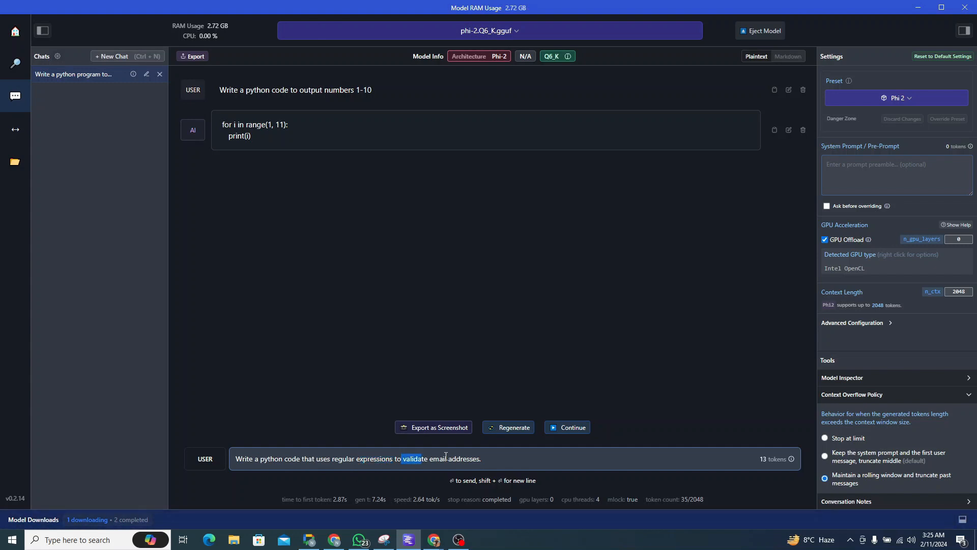
left_click_drag(452, 458, 484, 458)
left_click(508, 458)
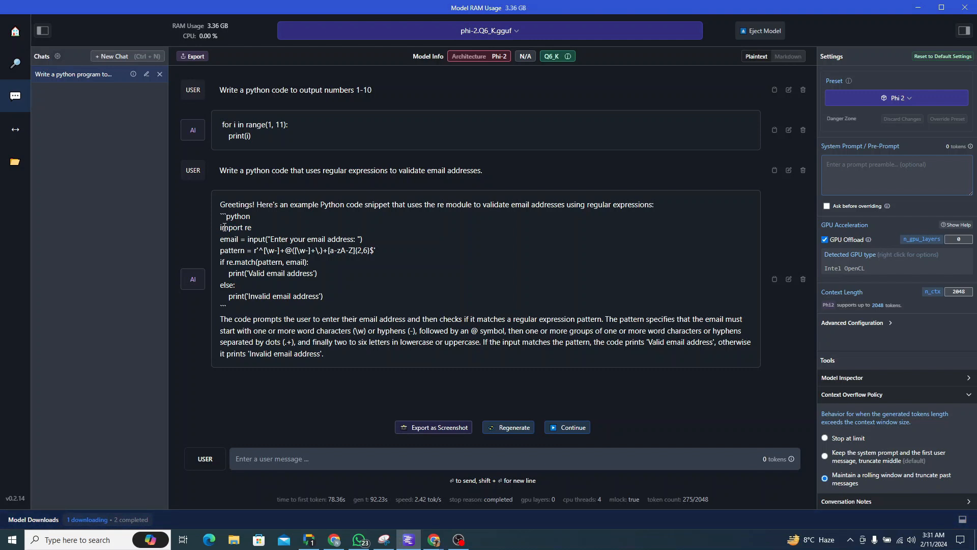
- Review Phi-2's explanation and select its generated email-validation code
left_click_drag(221, 318, 331, 354)
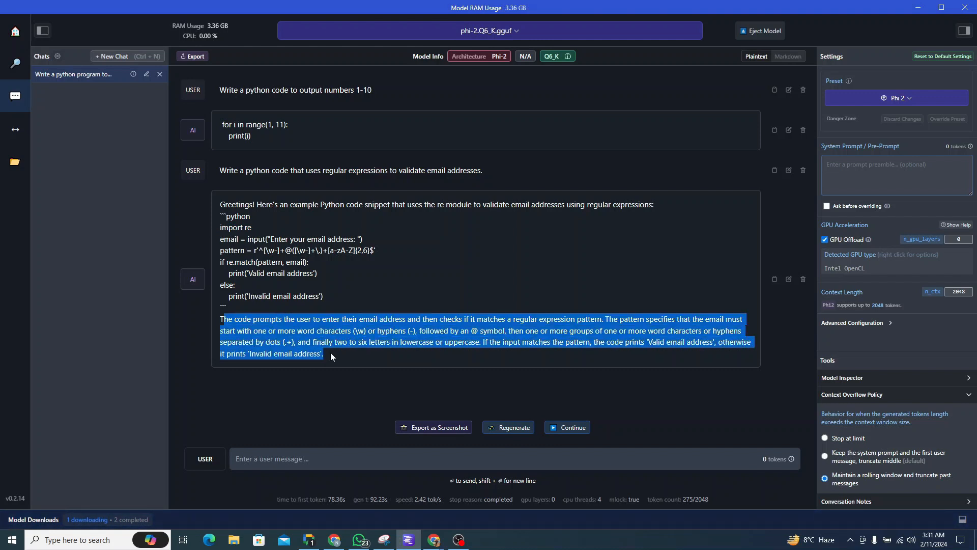
left_click_drag(221, 227, 333, 295)
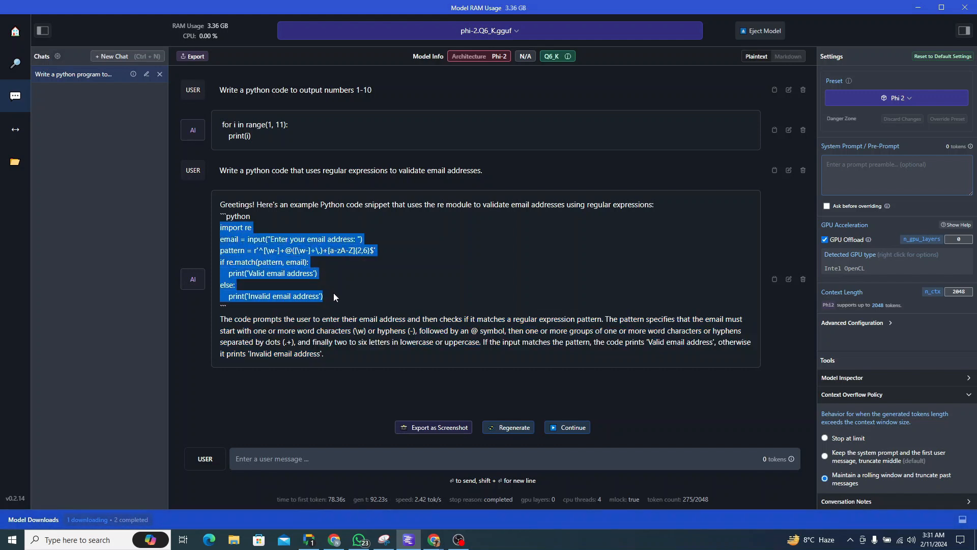
- Copy the validation code, launch Visual Studio Code and save it into test.py
key("ctrl+c")
key("super")
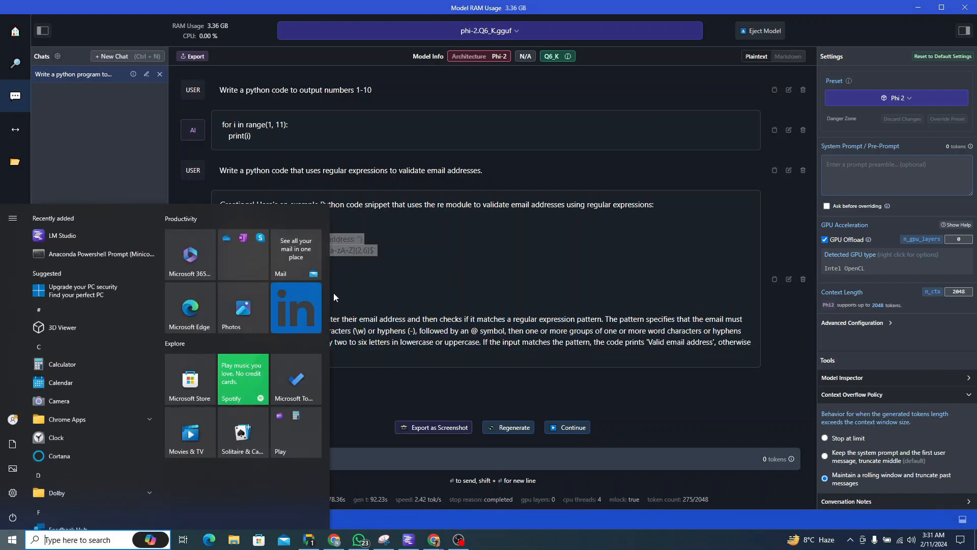
type("v")
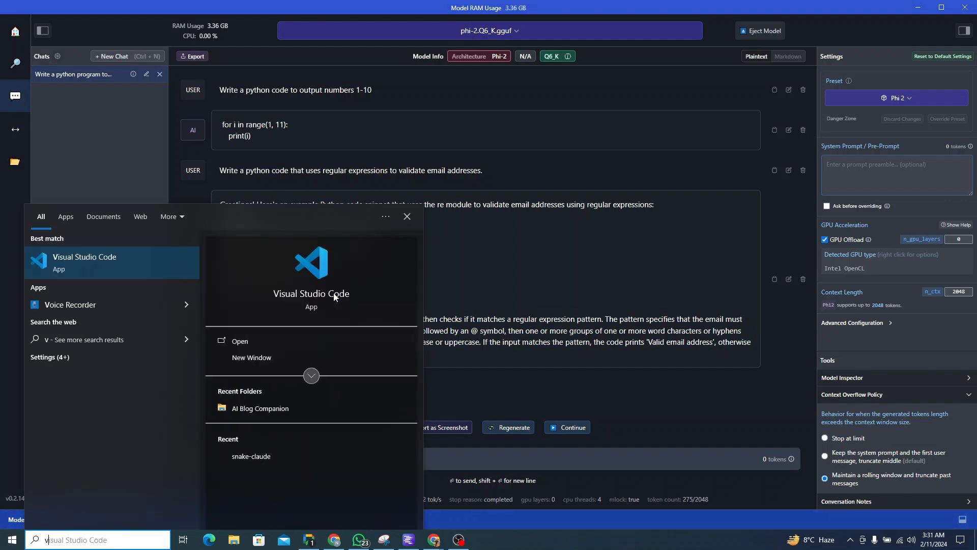
key("Return")
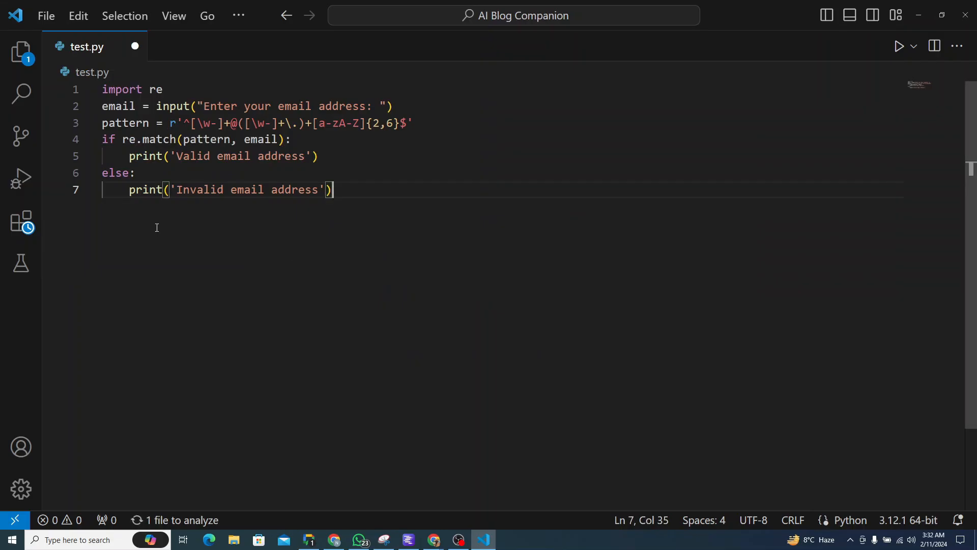
key("ctrl+s")
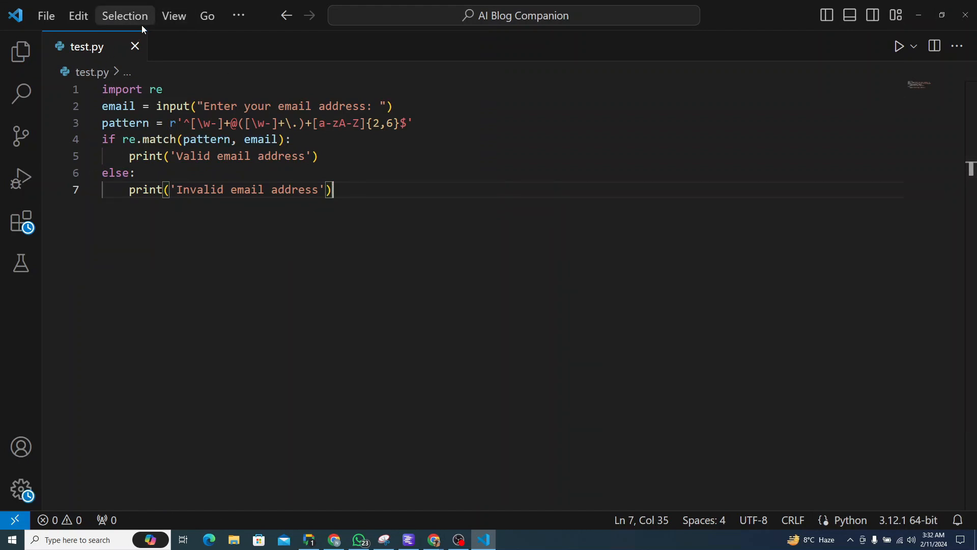
key("F5")
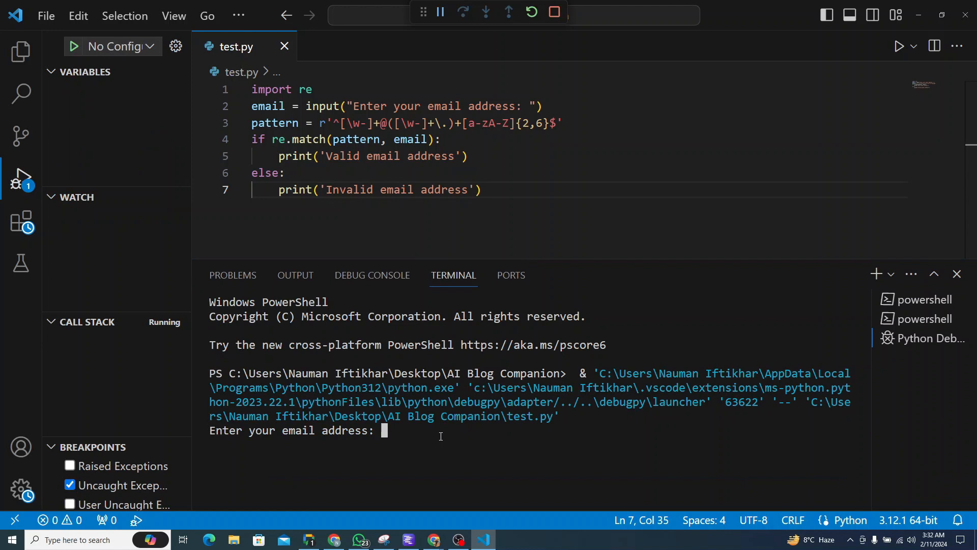
type("a.c")
type("ao")
key("Return")
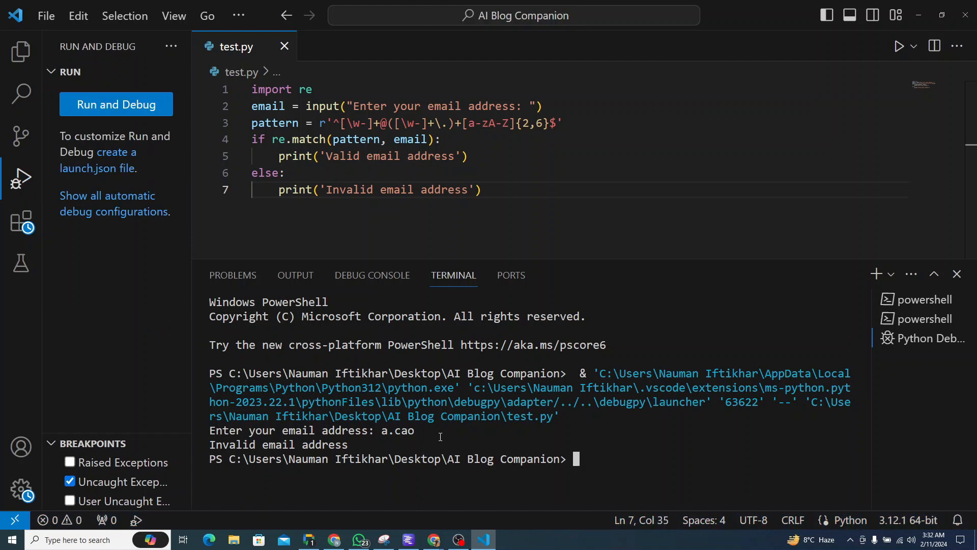
key("F5")
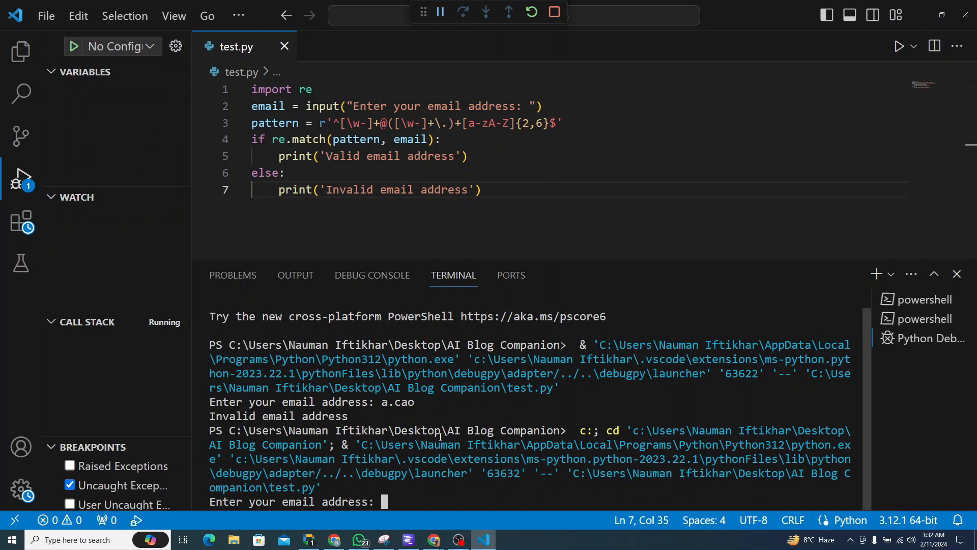
type("a@a.com")
key("Return")
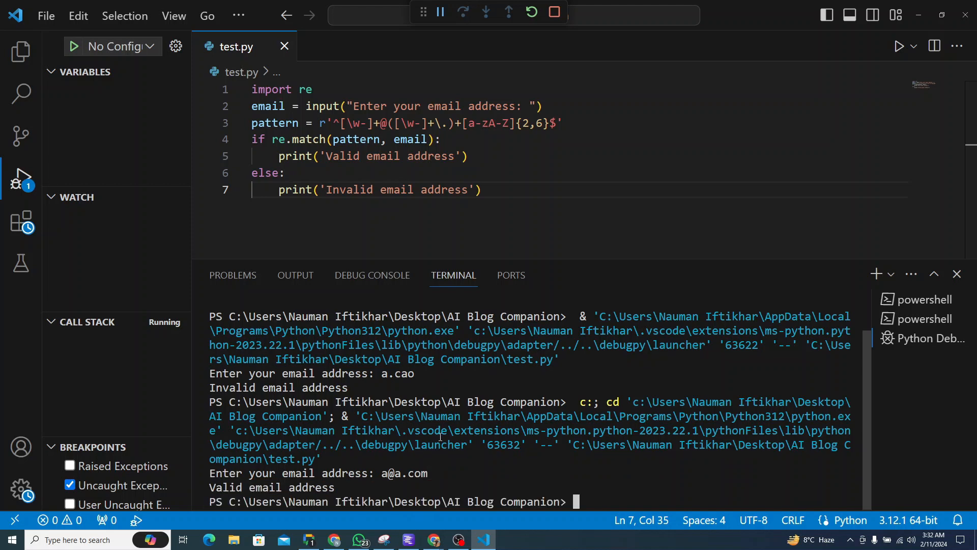
- Hide the terminal, review the regex pattern on line 3, then minimize VS Code
left_click(956, 274)
left_click_drag(319, 123, 566, 123)
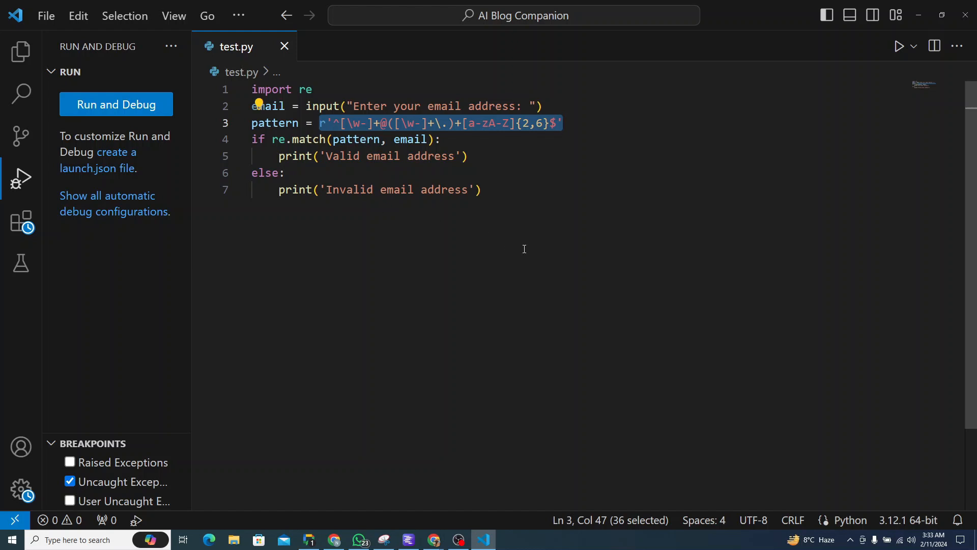
left_click(519, 189)
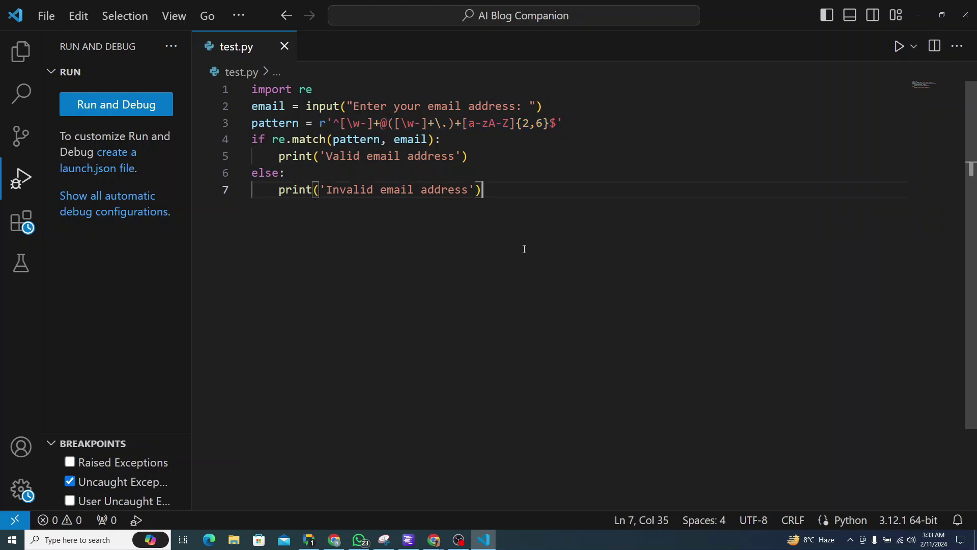
left_click(920, 18)
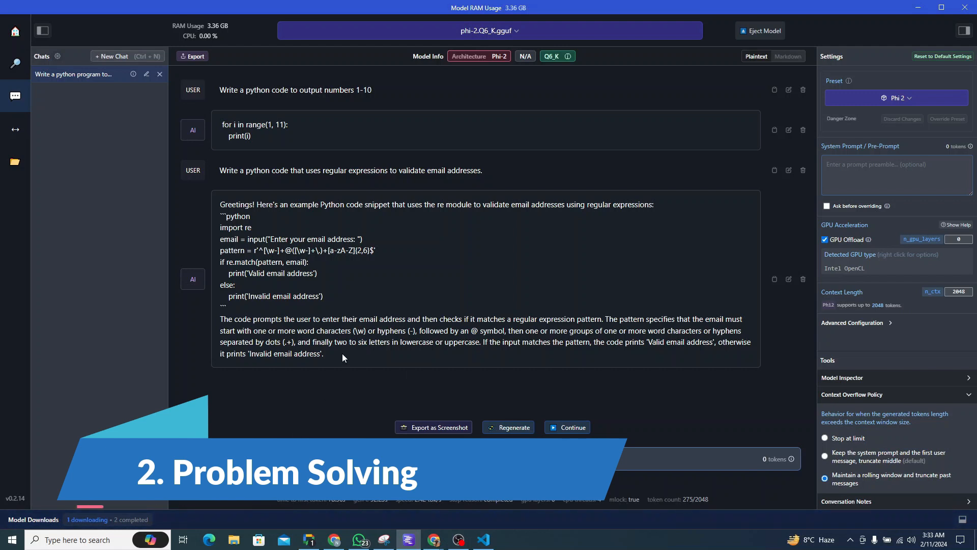
- Paste and send the locked-room escape prompt listing the mirror, rope and bucket
key("ctrl+v")
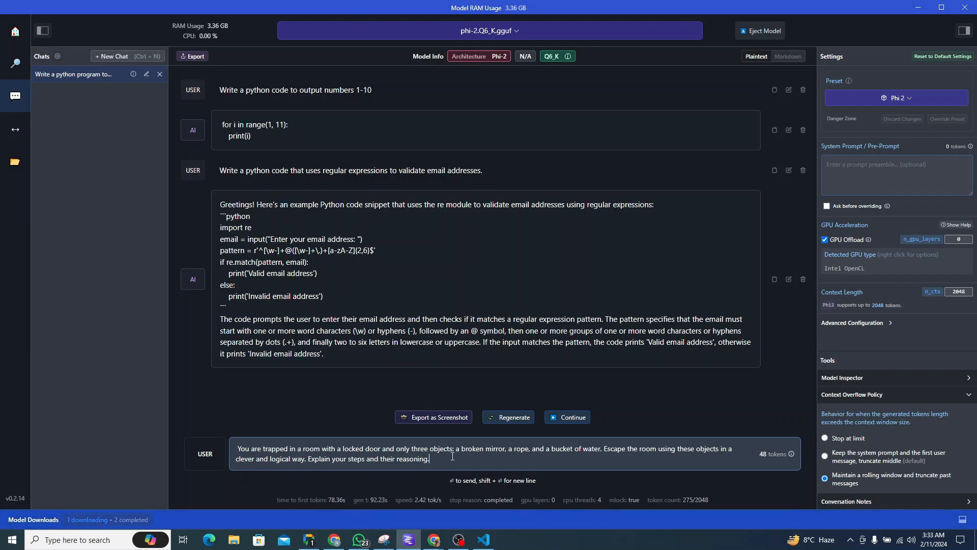
left_click_drag(456, 449, 723, 452)
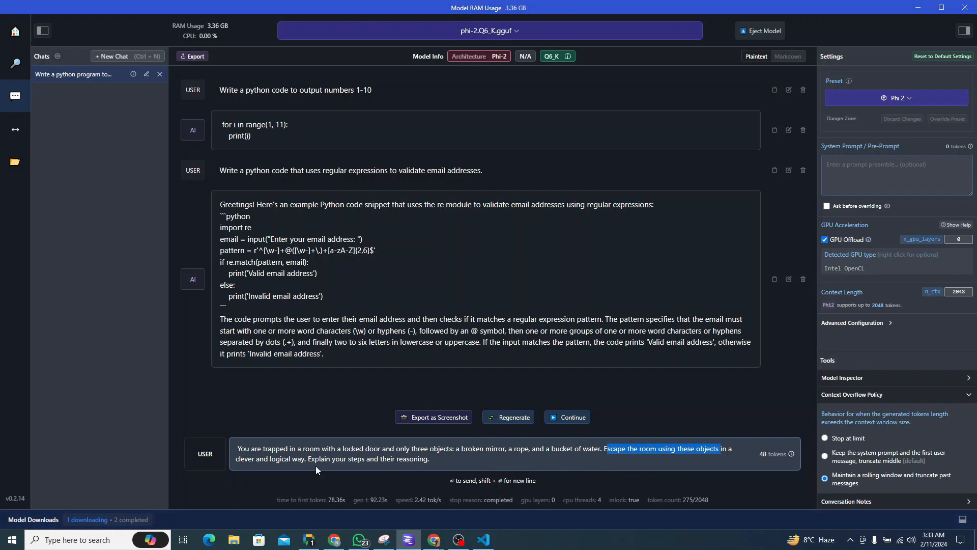
left_click_drag(332, 460, 409, 467)
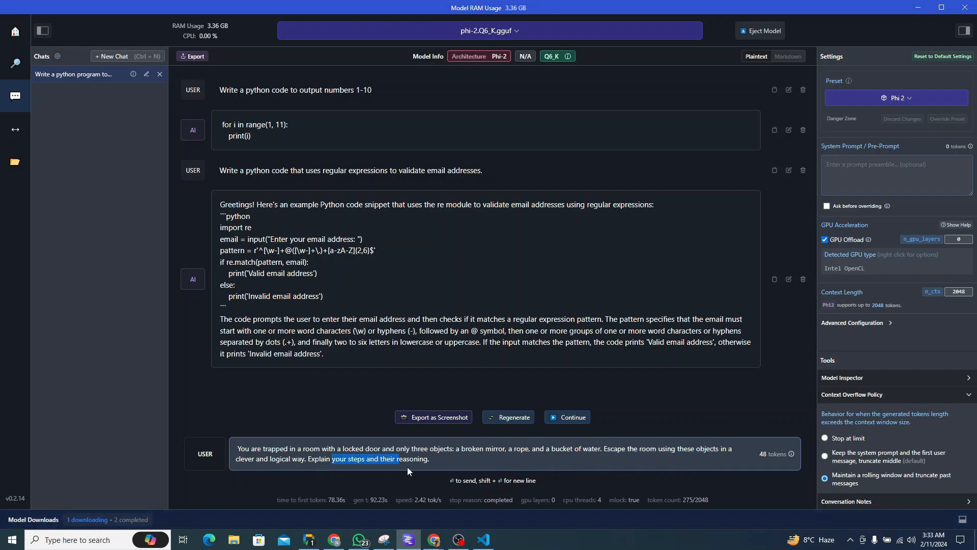
left_click(444, 459)
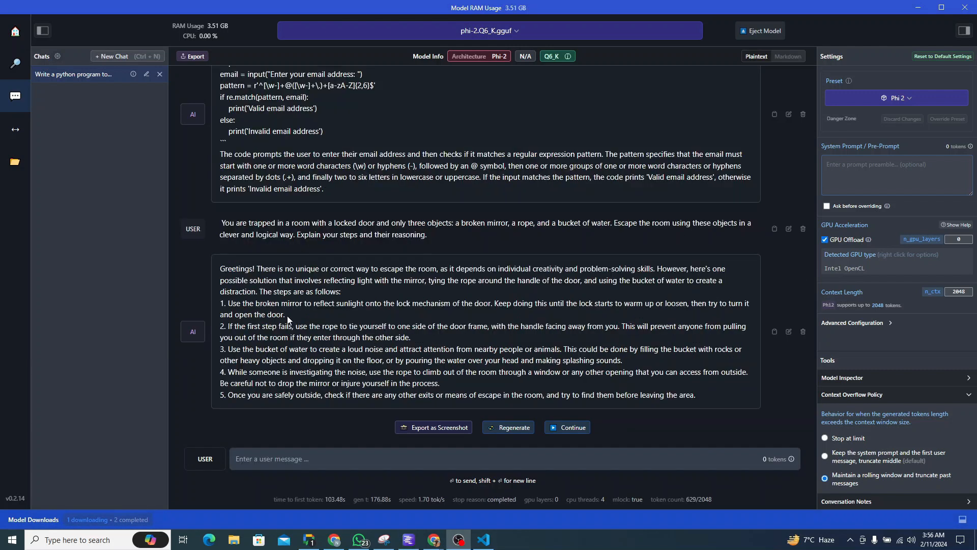
- Review the whole answer, then steps 1 and 2 about the mirror on the lock and tying the rope
left_click_drag(220, 268, 705, 400)
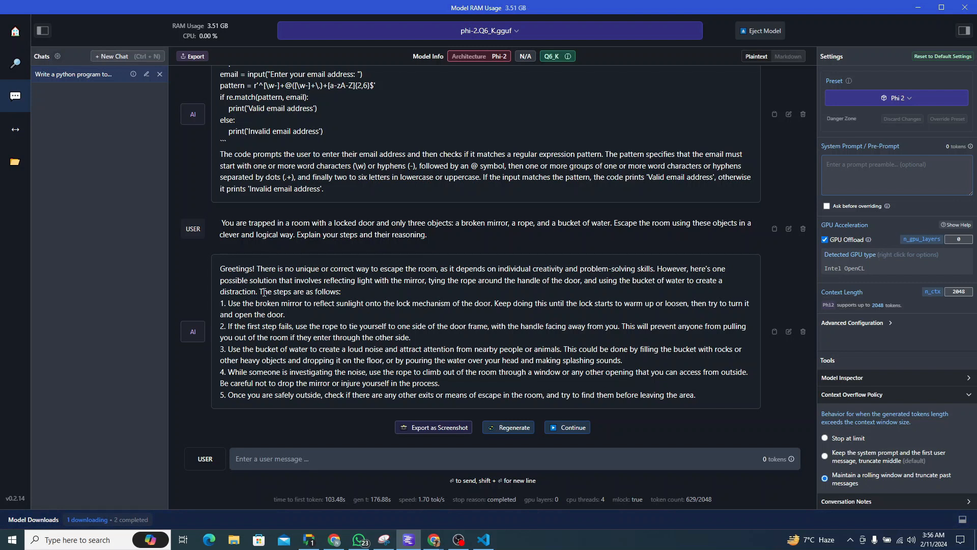
left_click_drag(265, 291, 351, 304)
left_click(261, 309)
left_click_drag(242, 303, 491, 302)
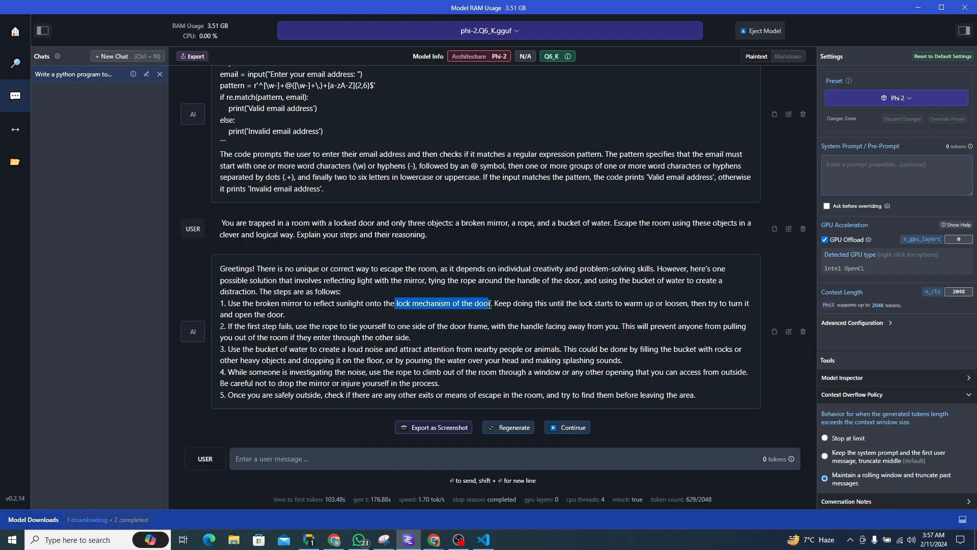
left_click_drag(596, 302, 691, 304)
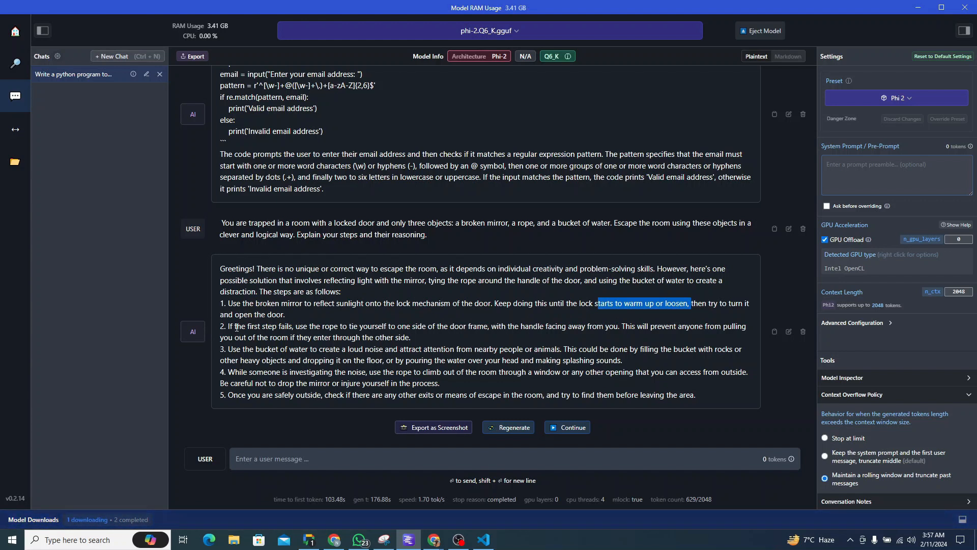
left_click_drag(317, 327, 489, 326)
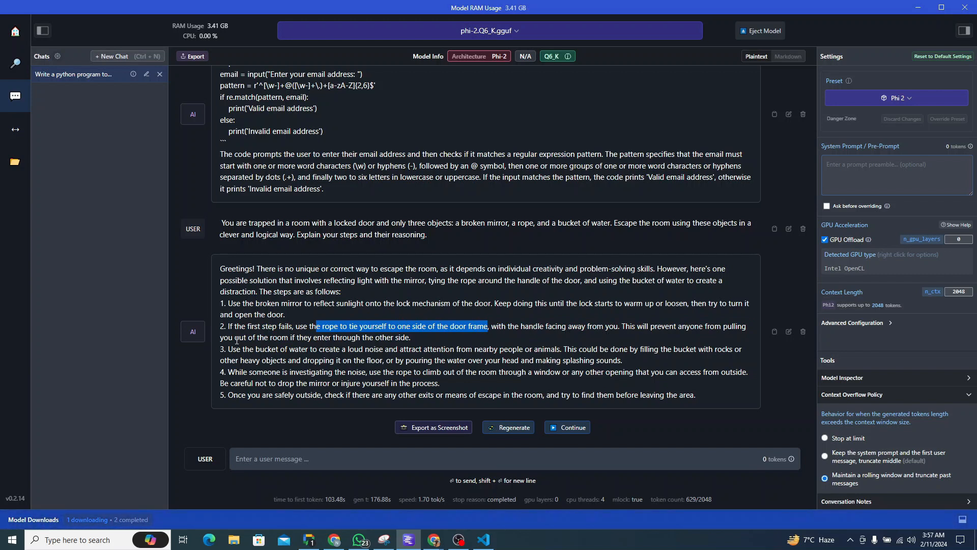
left_click_drag(235, 337, 410, 338)
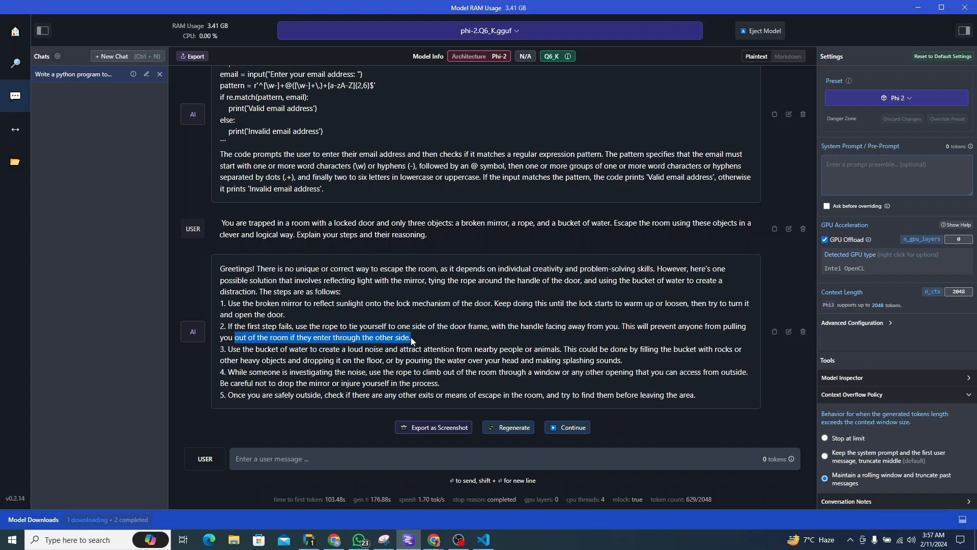
left_click_drag(227, 326, 420, 337)
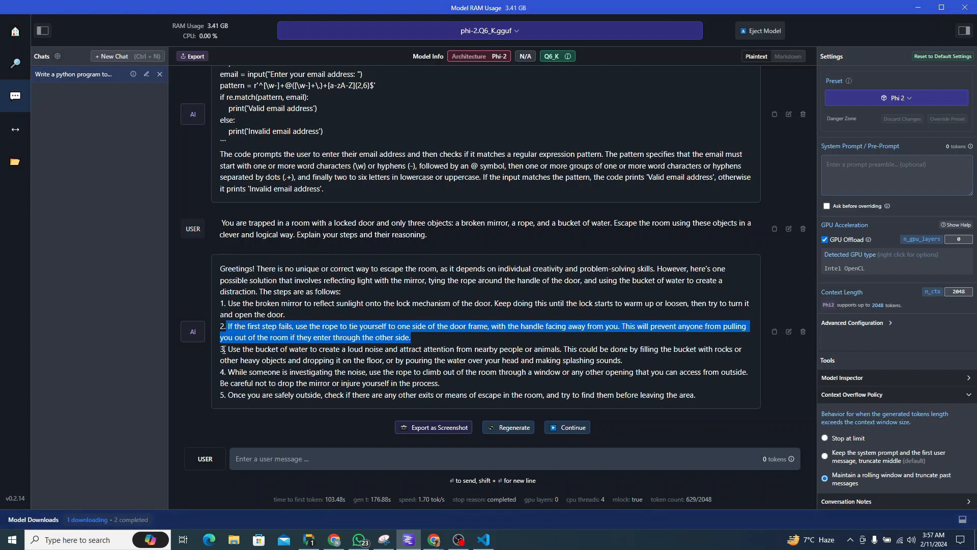
- Review step 3's loud-noise and rock-filled bucket idea and the rope-climbing step, leaving the answer unchanged
left_click_drag(228, 349, 635, 360)
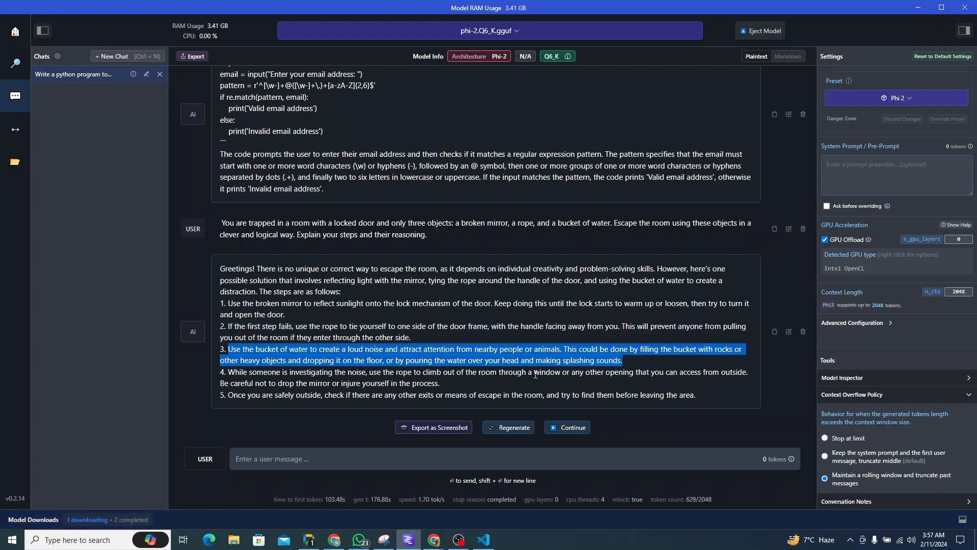
left_click(309, 348)
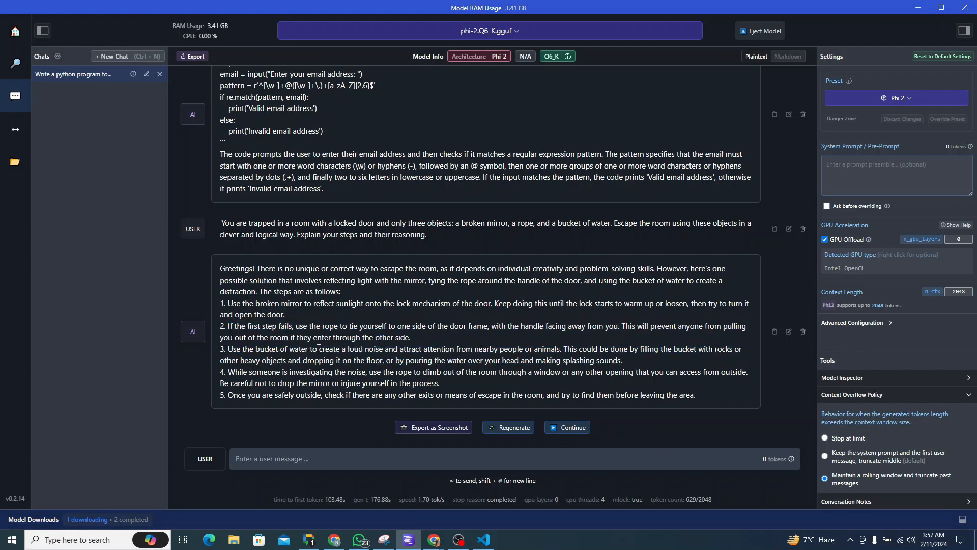
left_click_drag(322, 349, 459, 348)
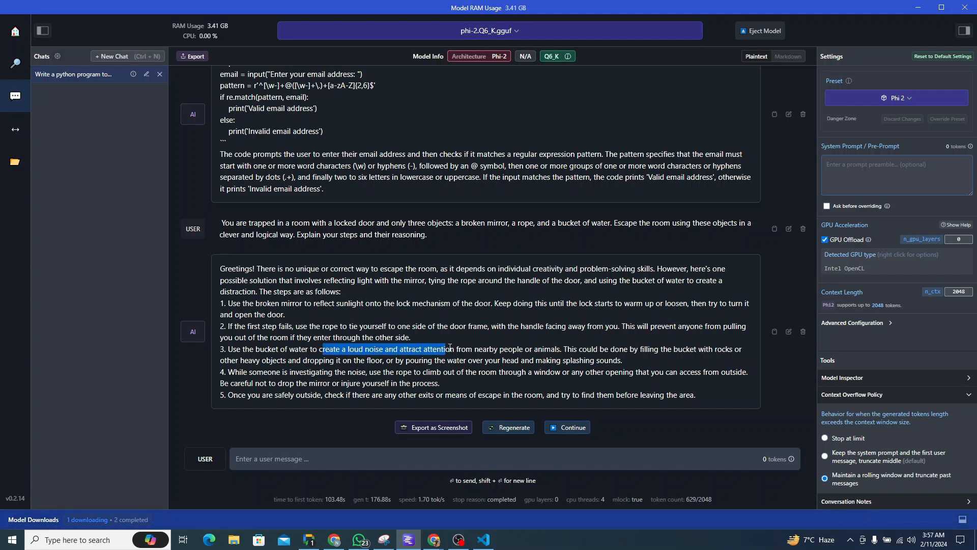
double_click(512, 349)
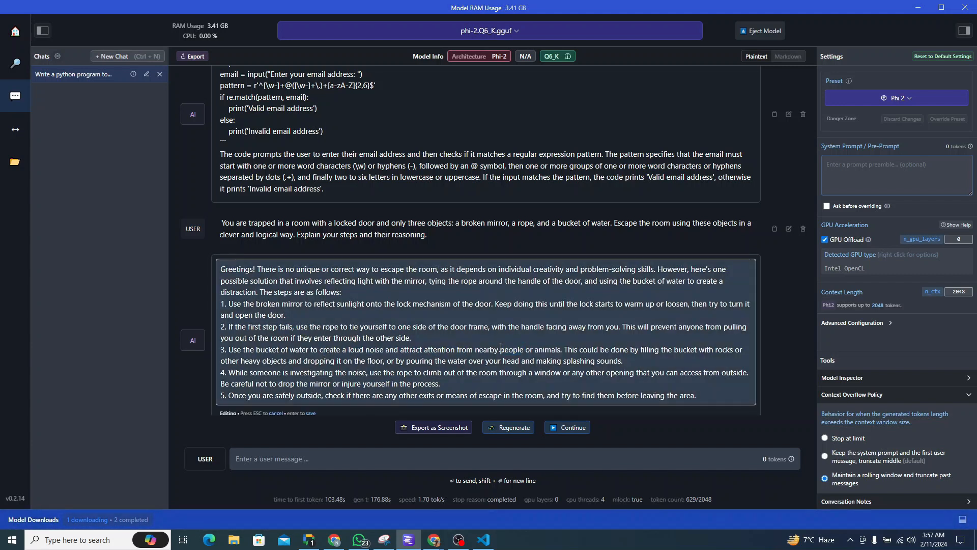
left_click(312, 353)
double_click(409, 394)
left_click(593, 355)
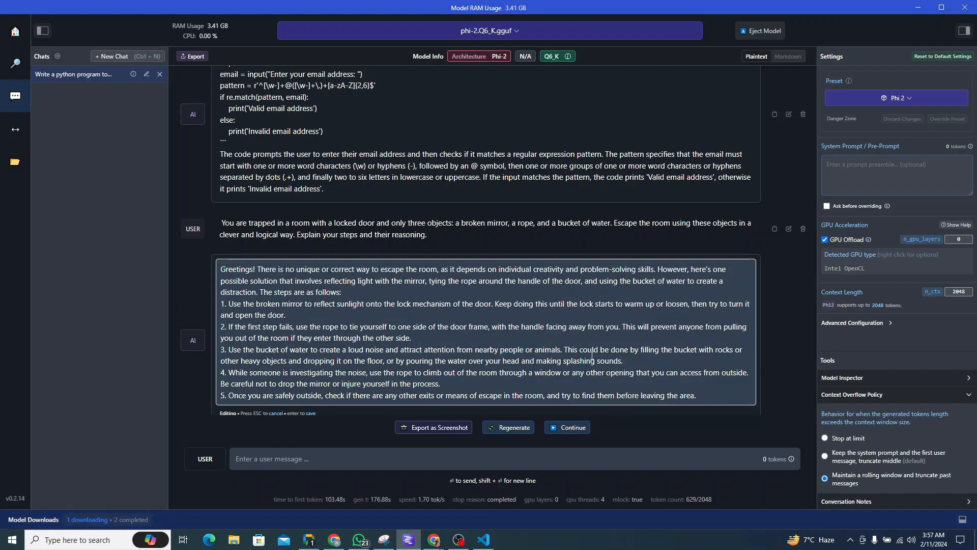
left_click_drag(638, 349, 706, 354)
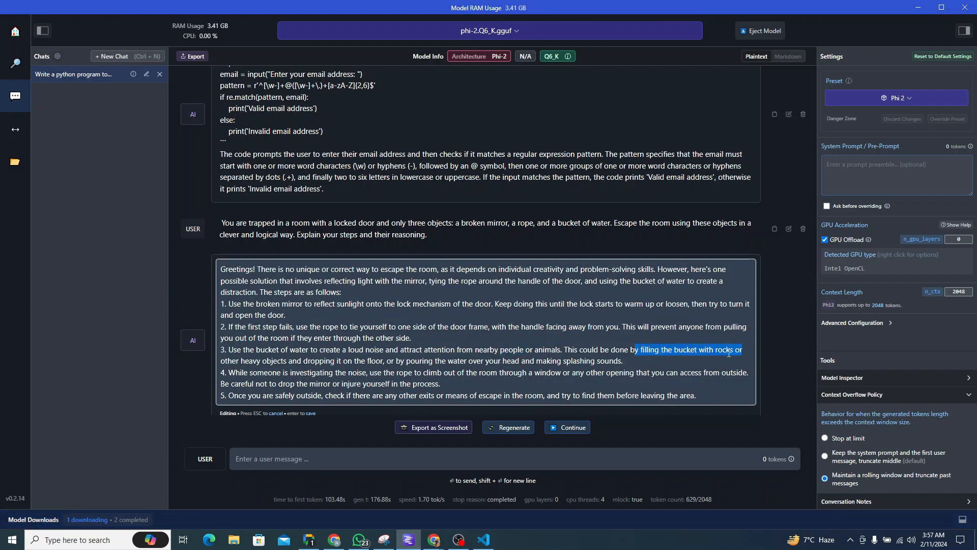
left_click_drag(241, 360, 395, 360)
left_click(336, 361)
key("Escape")
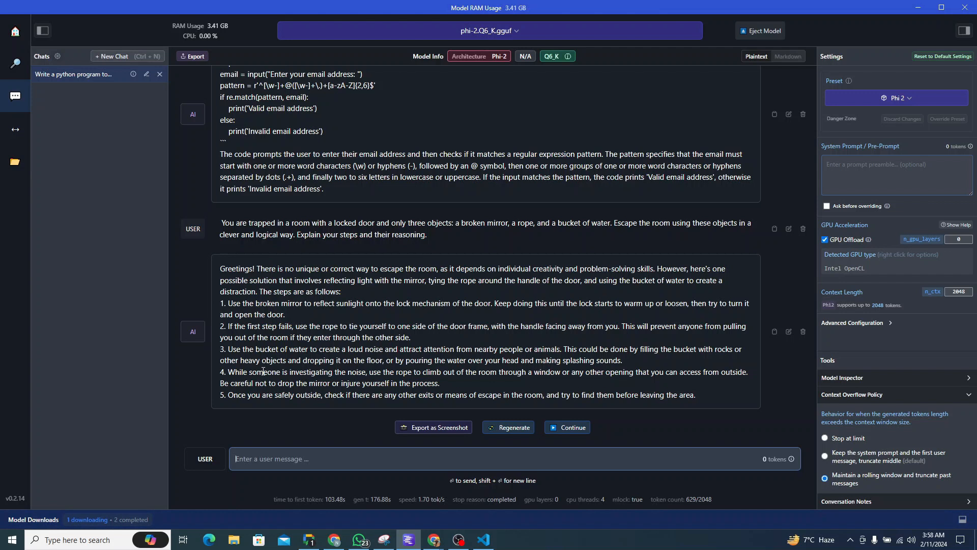
left_click_drag(263, 371, 561, 374)
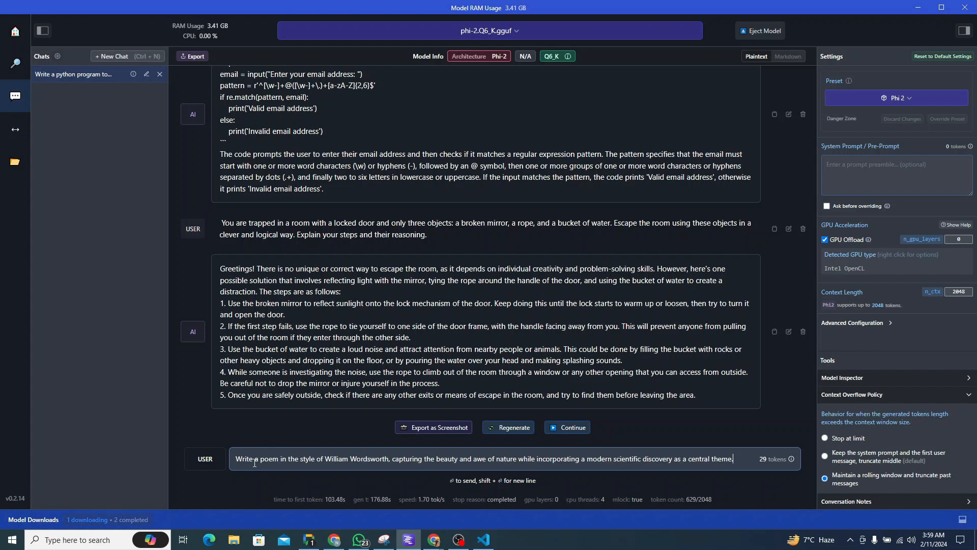
- Review the Wordsworth-style wording of the drafted nature poem prompt and send it
left_click_drag(300, 459, 737, 458)
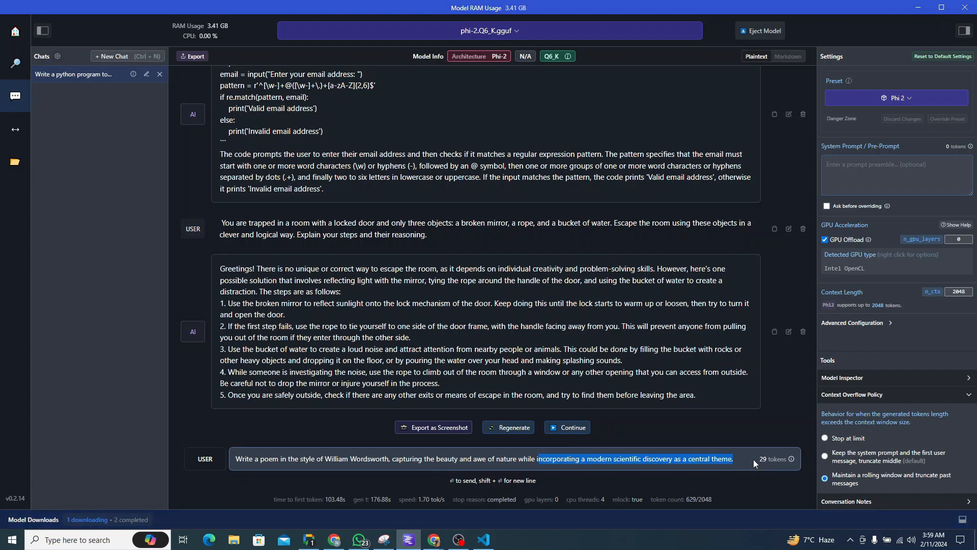
left_click(749, 459)
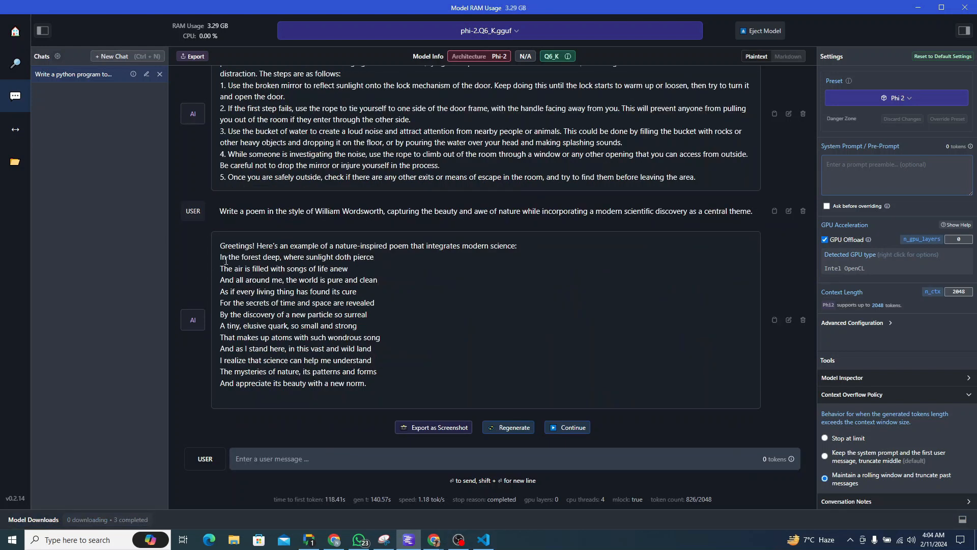
- Review Phi-2's fourteen-line nature poem about a quark
left_click_drag(220, 256, 381, 358)
left_click(409, 366)
left_click_drag(366, 384, 222, 256)
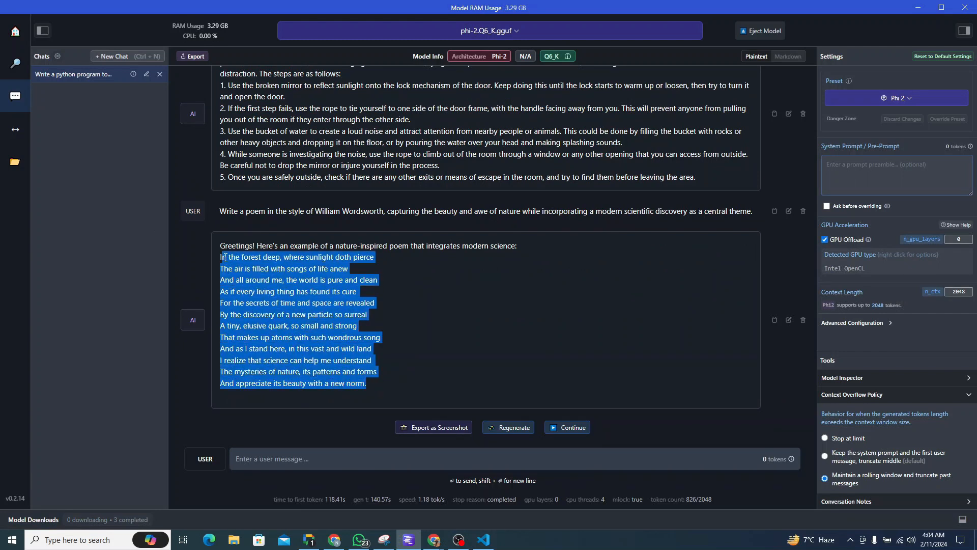
left_click(494, 363)
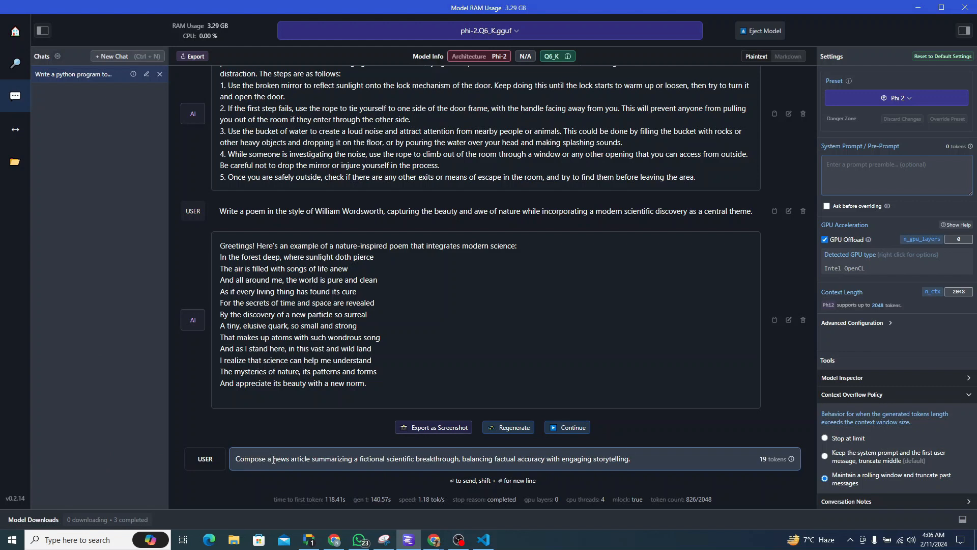
- Review the news-article wording of the drafted prompt and send it
left_click_drag(273, 459, 644, 460)
left_click(643, 461)
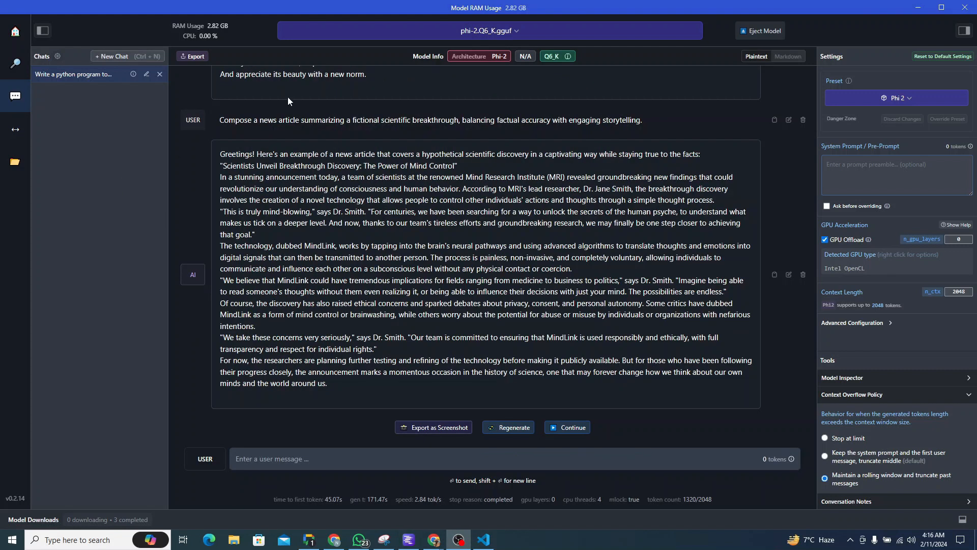
- Review the MindLink mind-control breakthrough article and ready the input for the next question
left_click_drag(220, 153, 494, 383)
left_click(449, 200)
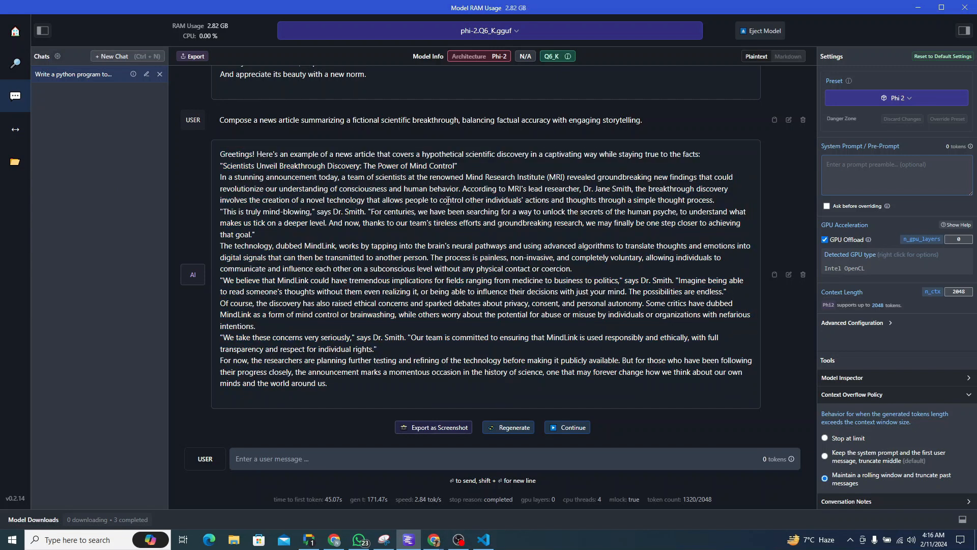
scroll(449, 200, "up", 1)
scroll(449, 200, "down", 1)
scroll(449, 201, "up", 1)
scroll(366, 190, "down", 1)
left_click(323, 456)
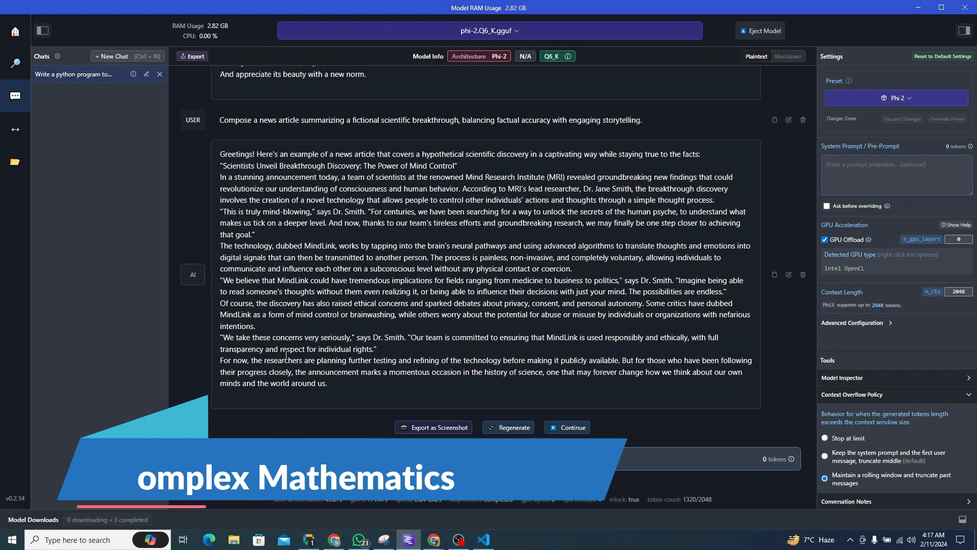
- Paste and send the bracketed order-of-operations expression question
key("ctrl+v")
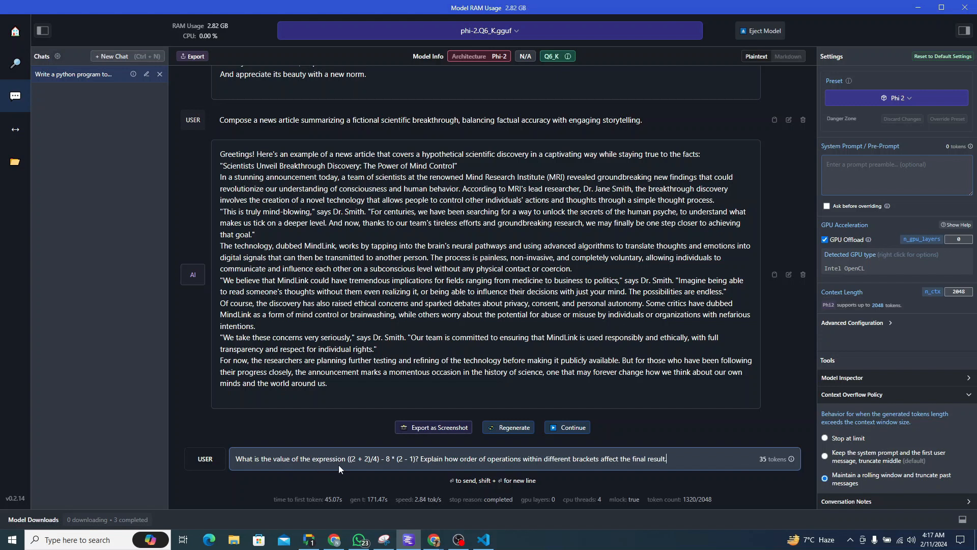
left_click_drag(350, 459, 686, 456)
left_click(687, 458)
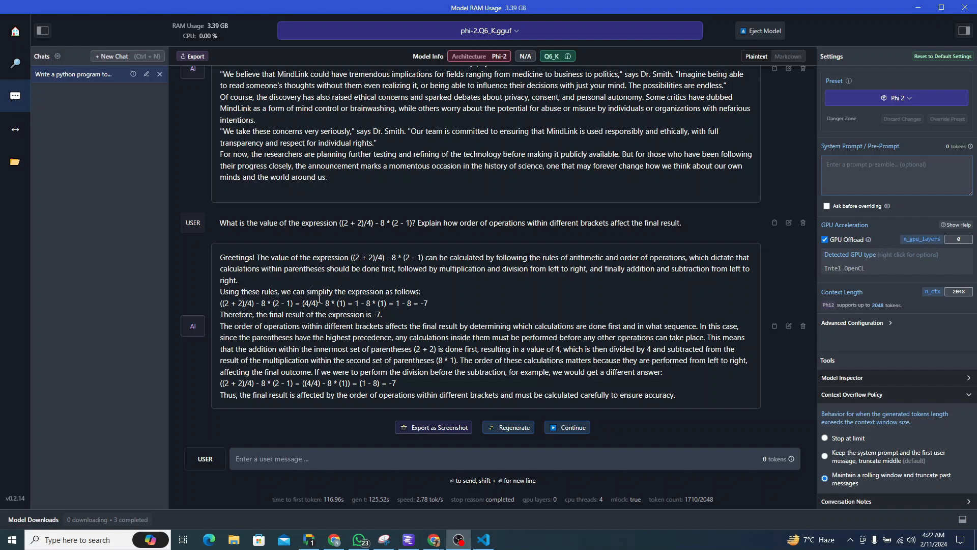
- Review the answer's opening, its simplification with the (4/4) term and the final value -7
left_click_drag(226, 257, 264, 258)
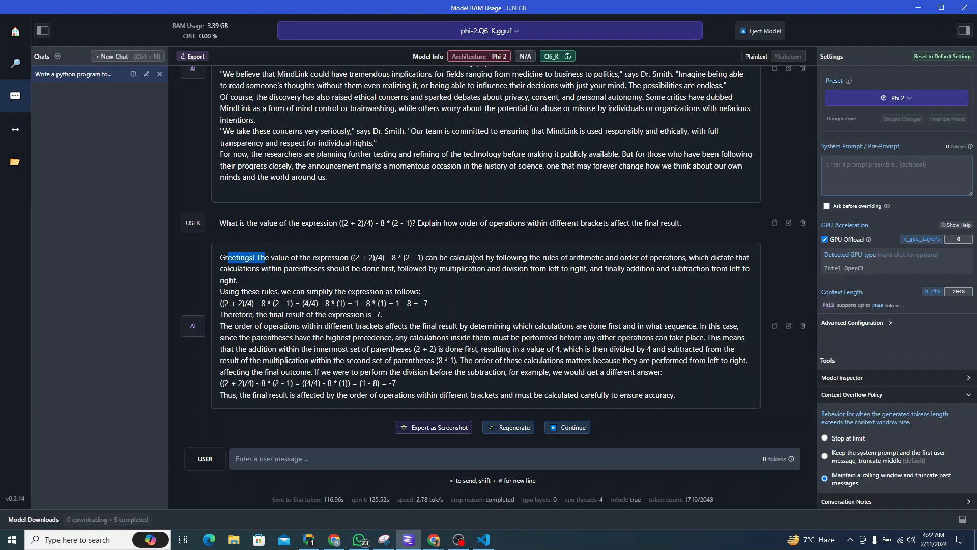
left_click_drag(538, 257, 686, 255)
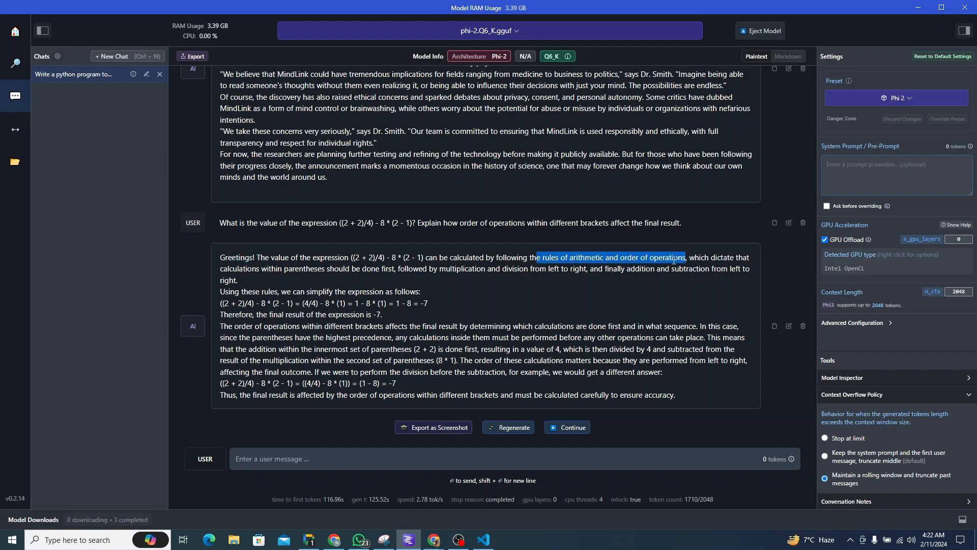
left_click_drag(221, 292, 421, 293)
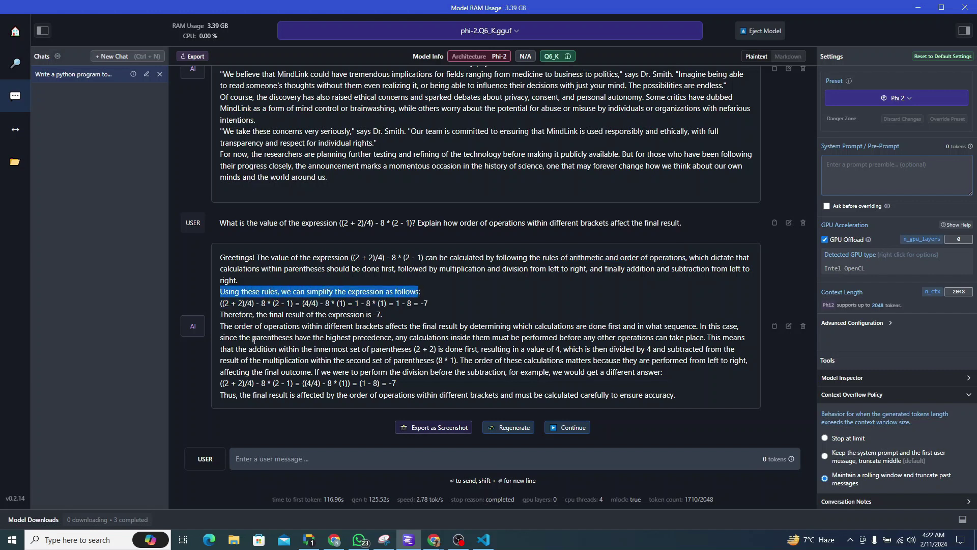
left_click(303, 303)
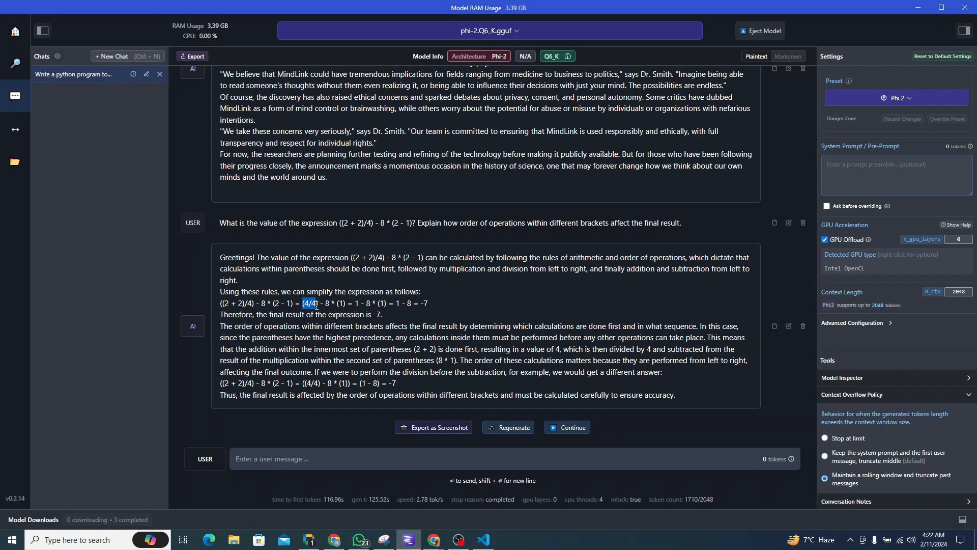
left_click_drag(339, 304, 420, 303)
left_click(353, 305)
- Review the order-of-operations explanation paragraph and the entire math answer
left_click_drag(220, 327, 459, 326)
left_click(678, 398)
left_click_drag(677, 397, 223, 243)
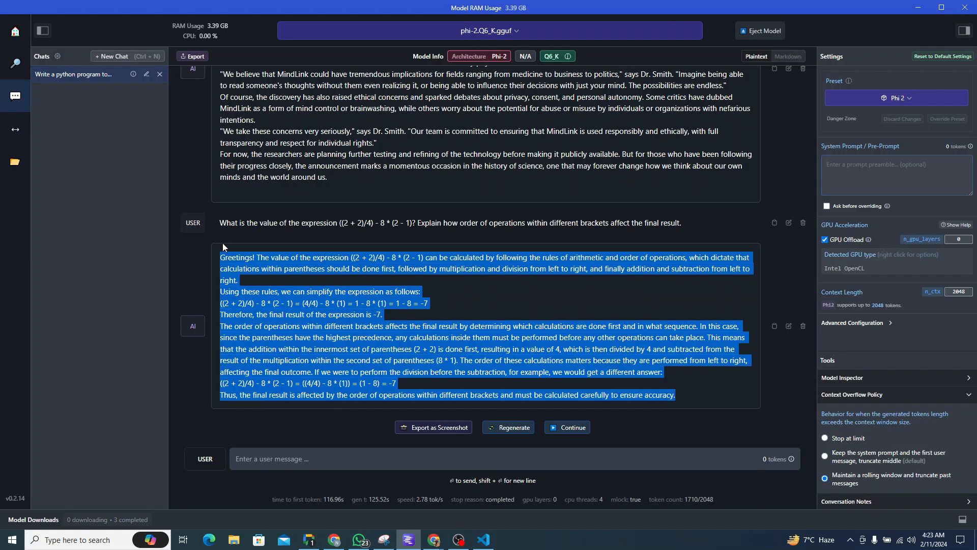
left_click(335, 238)
scroll(335, 238, "up", 5)
scroll(335, 238, "up", 5)
scroll(334, 238, "up", 5)
scroll(335, 239, "up", 5)
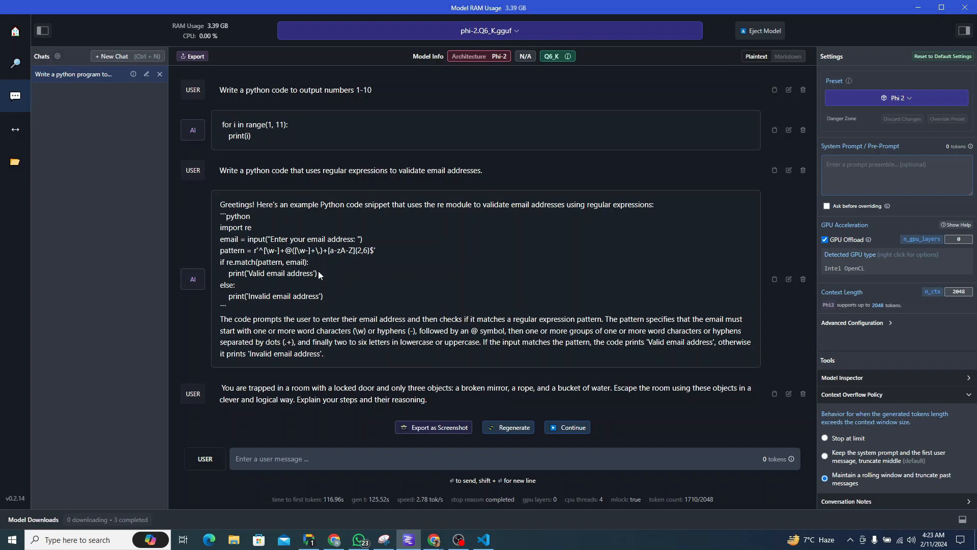
key("alt+Tab")
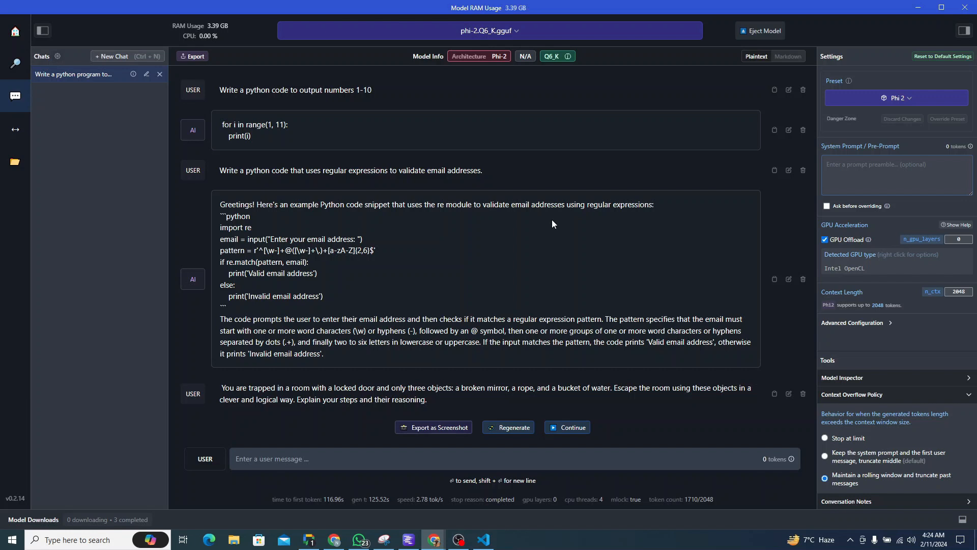
scroll(552, 218, "down", 3)
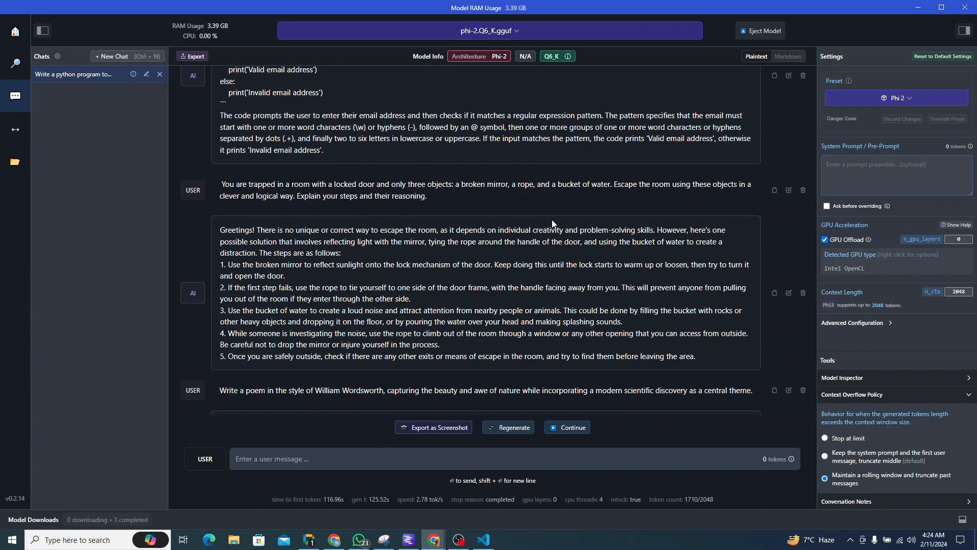
scroll(554, 222, "down", 3)
scroll(554, 222, "down", 3)
scroll(553, 219, "down", 3)
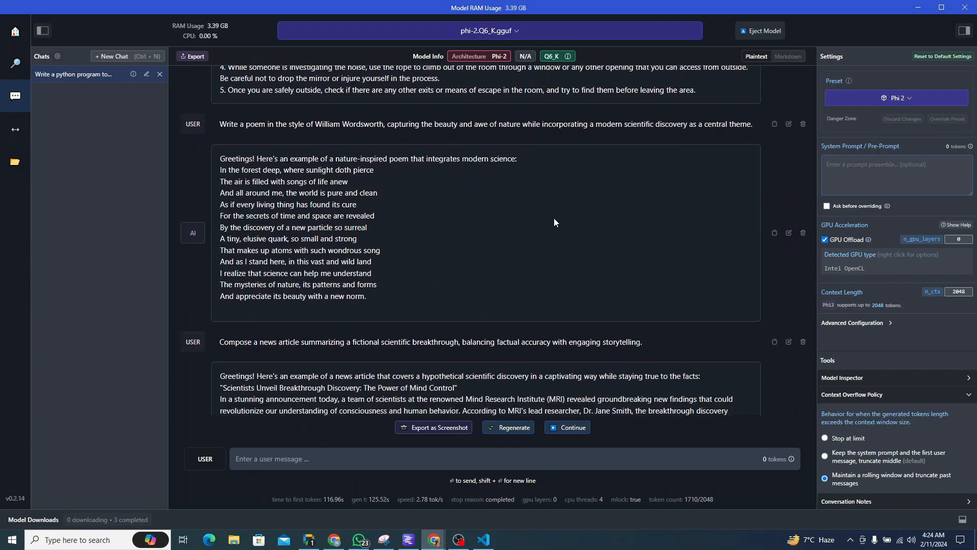
scroll(554, 219, "down", 3)
scroll(553, 221, "down", 3)
scroll(554, 222, "down", 3)
scroll(554, 222, "down", 2)
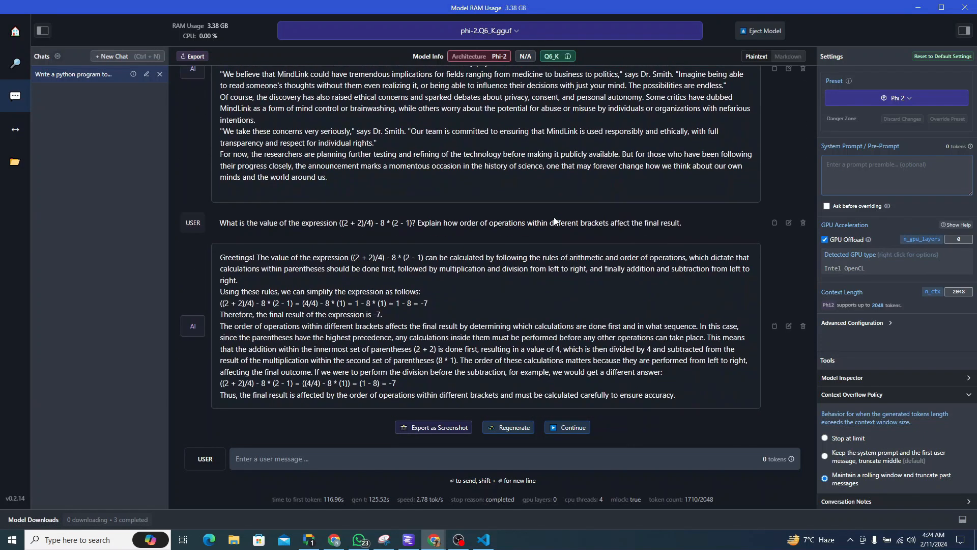